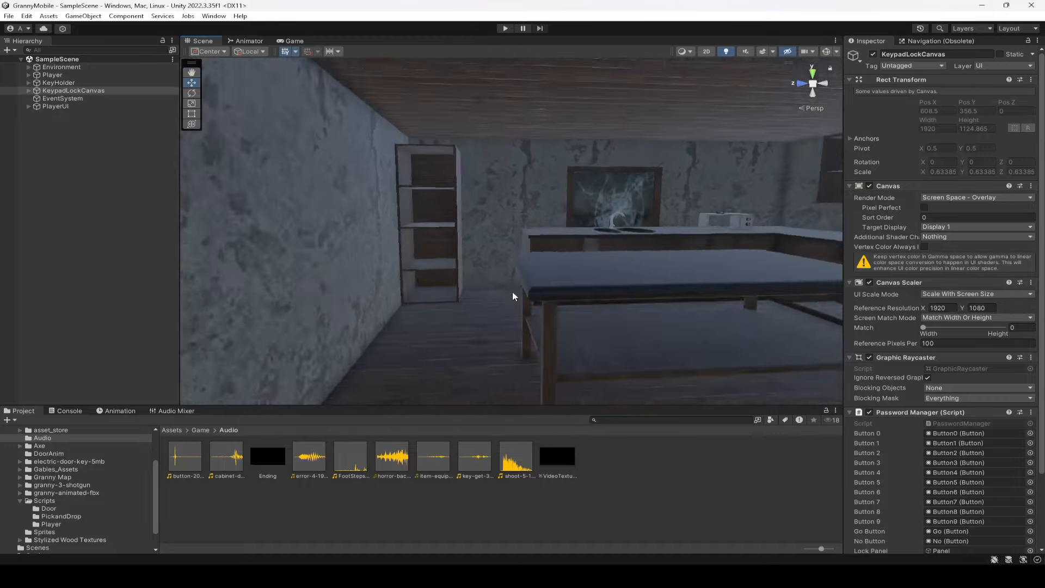
Find the old television on the wooden cabinet and assign the PickupItem tag to this tv.001 object
{"action": "right_click_drag", "start_coordinate": [512, 294], "coordinate": [664, 298]}
{"action": "scroll", "coordinate": [606, 294], "scroll_direction": "up", "scroll_amount": 3}
{"action": "scroll", "coordinate": [663, 298], "scroll_direction": "up", "scroll_amount": 1}
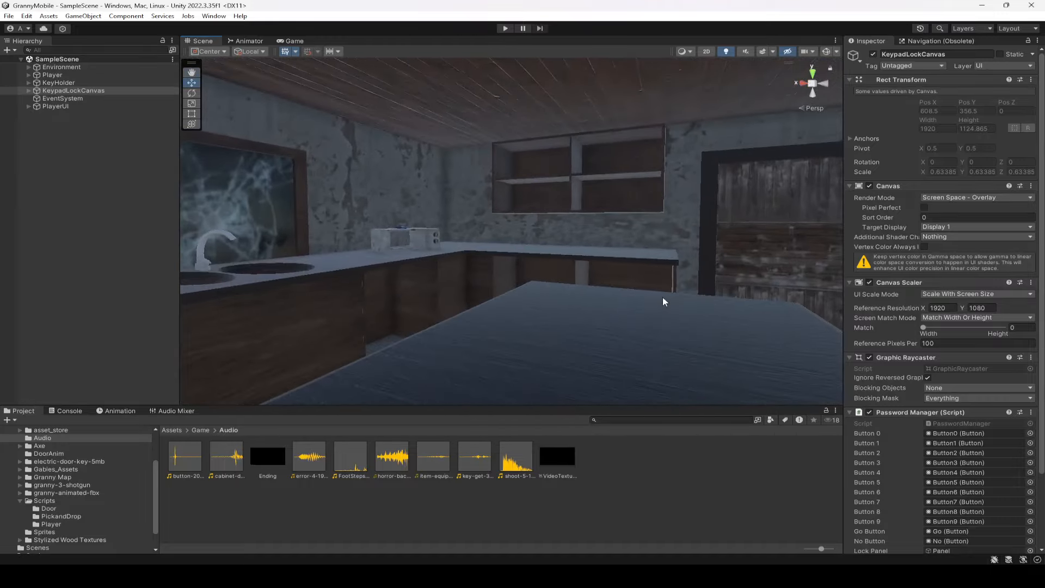
{"action": "right_click_drag", "start_coordinate": [563, 282], "coordinate": [504, 301]}
{"action": "scroll", "coordinate": [654, 266], "scroll_direction": "up", "scroll_amount": 4}
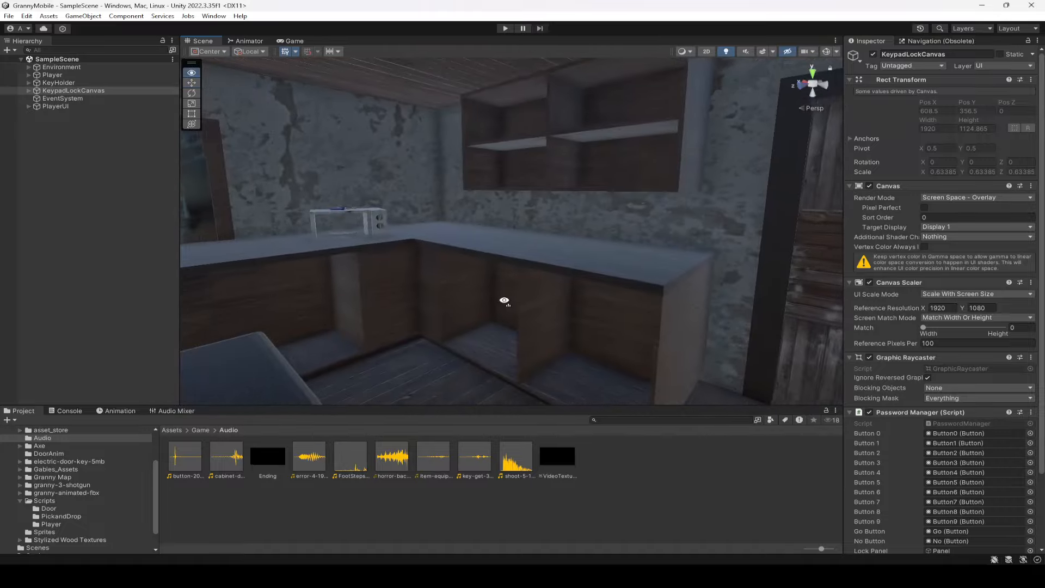
{"action": "right_click_drag", "start_coordinate": [394, 303], "coordinate": [599, 297]}
{"action": "right_click_drag", "start_coordinate": [625, 240], "coordinate": [583, 270]}
{"action": "left_click", "coordinate": [583, 271]}
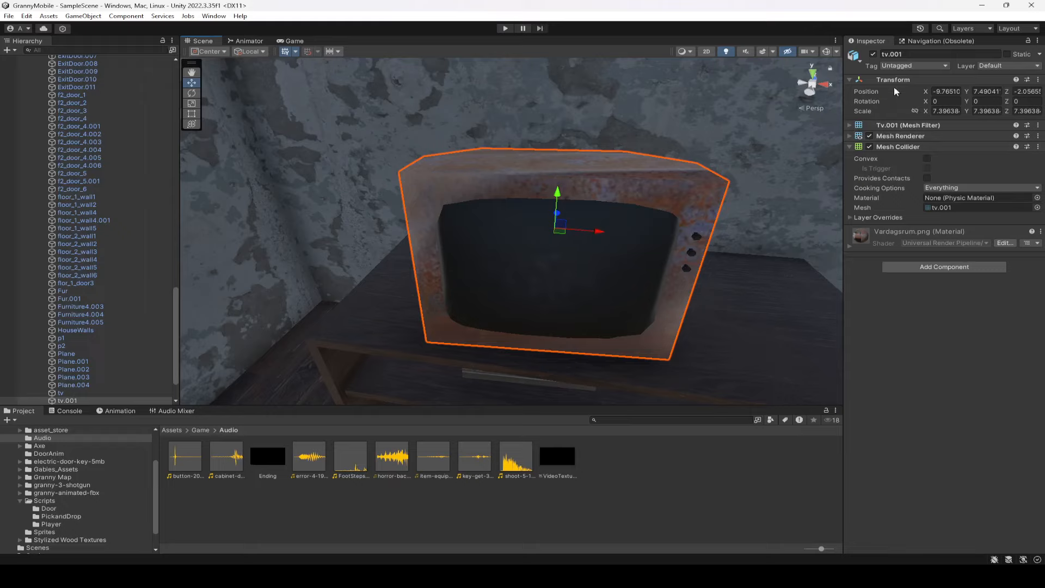
{"action": "left_click", "coordinate": [905, 65]}
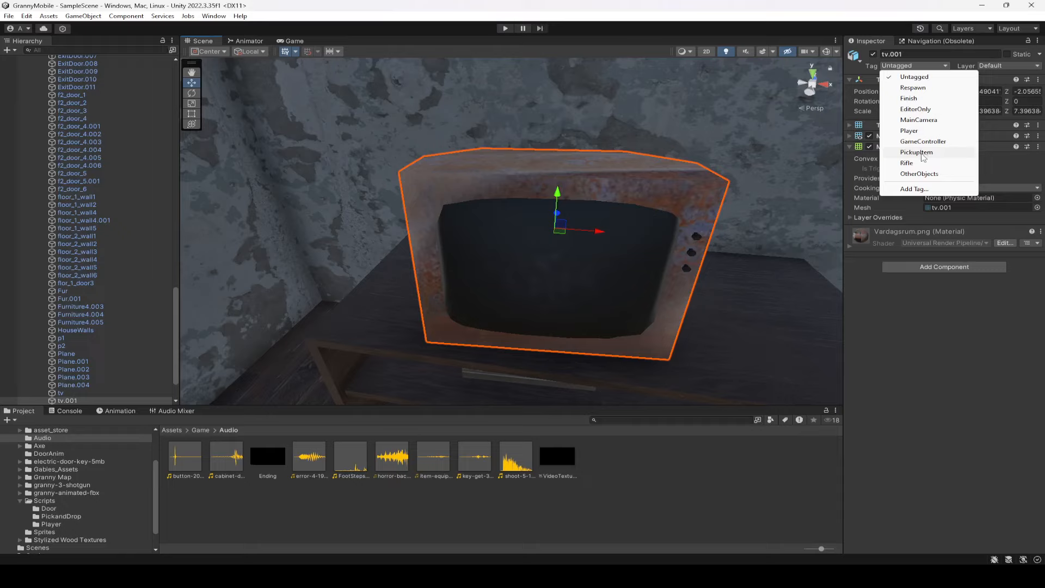
{"action": "left_click", "coordinate": [920, 153]}
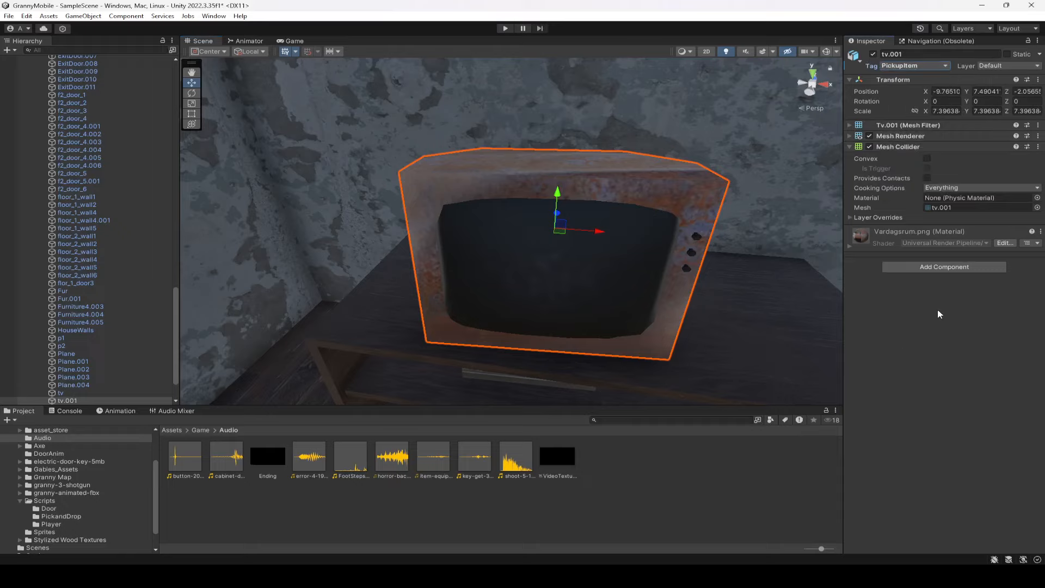
Collapse the Environment hierarchy and move the television along the X axis to position X -8.36
{"action": "left_click_drag", "start_coordinate": [175, 330], "coordinate": [179, 99]}
{"action": "left_click", "coordinate": [37, 91]}
{"action": "left_click", "coordinate": [29, 67]}
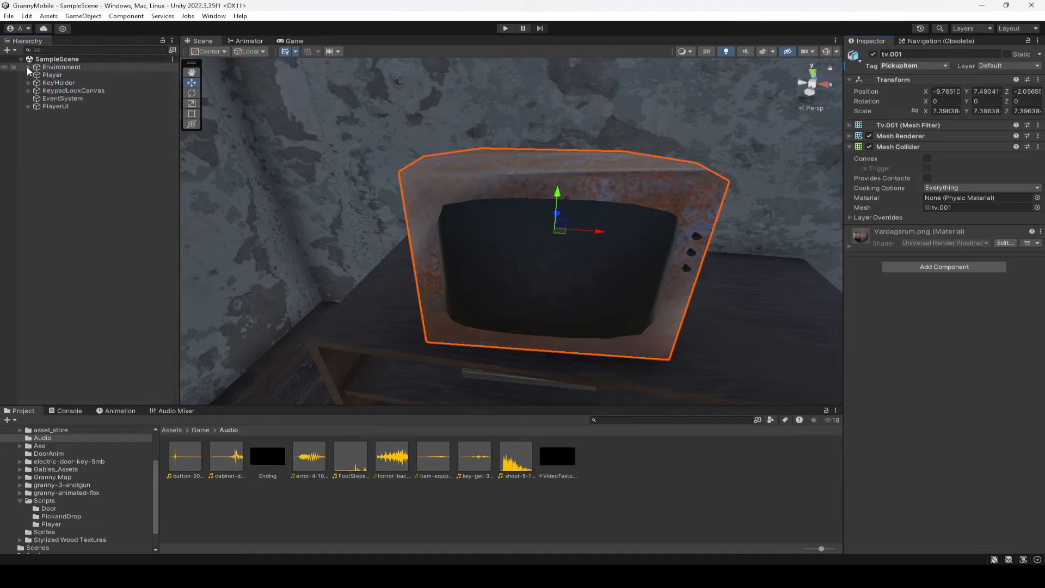
{"action": "left_click_drag", "start_coordinate": [597, 233], "coordinate": [840, 242]}
{"action": "right_click_drag", "start_coordinate": [404, 221], "coordinate": [480, 245]}
{"action": "right_click_drag", "start_coordinate": [531, 276], "coordinate": [489, 270]}
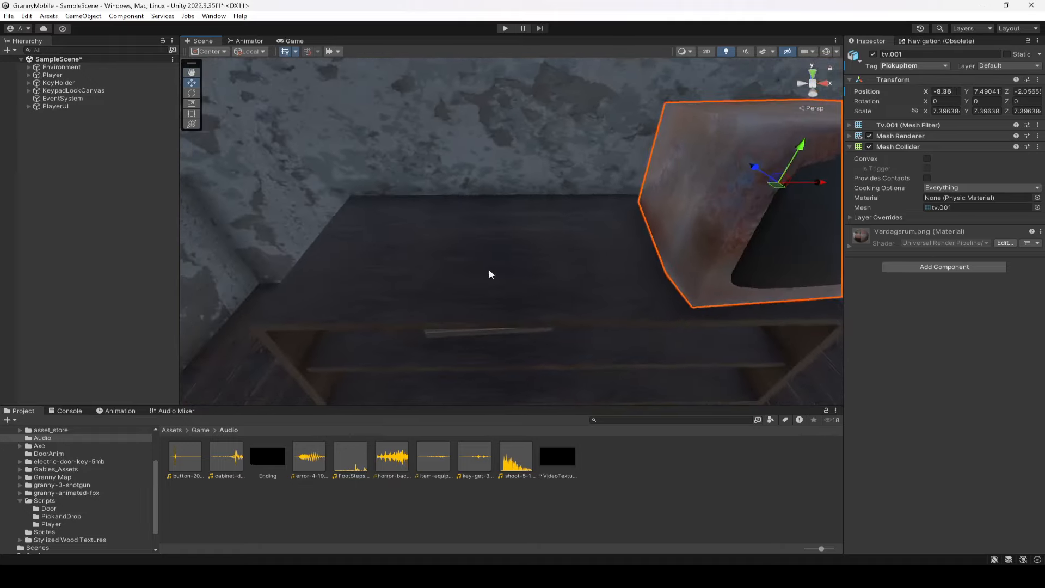
{"action": "scroll", "coordinate": [488, 271], "scroll_direction": "up", "scroll_amount": 3}
Open the Sprites folder and examine the password texture and the Pass material
{"action": "left_click", "coordinate": [49, 532]}
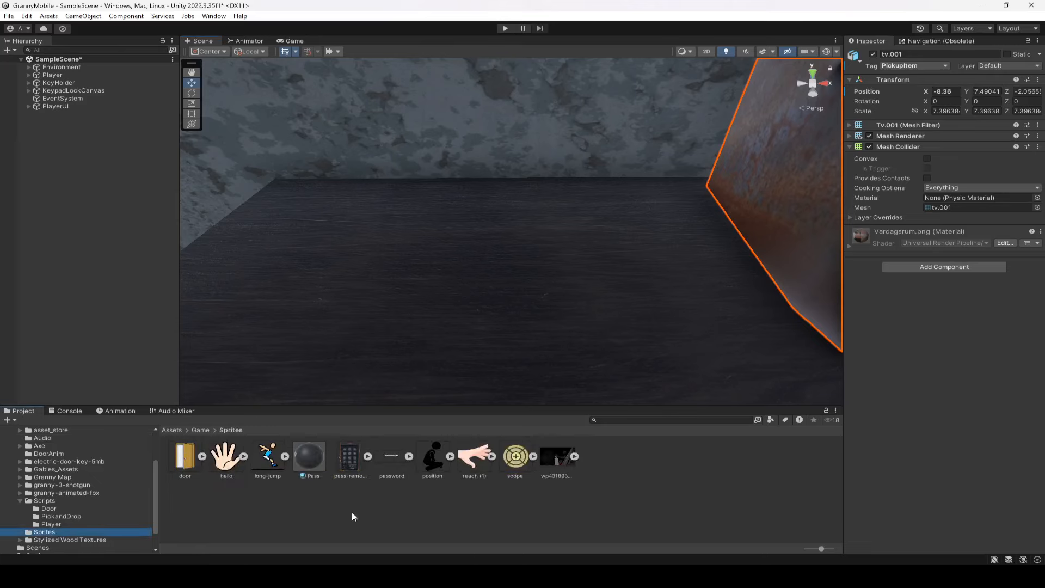
{"action": "left_click", "coordinate": [396, 460]}
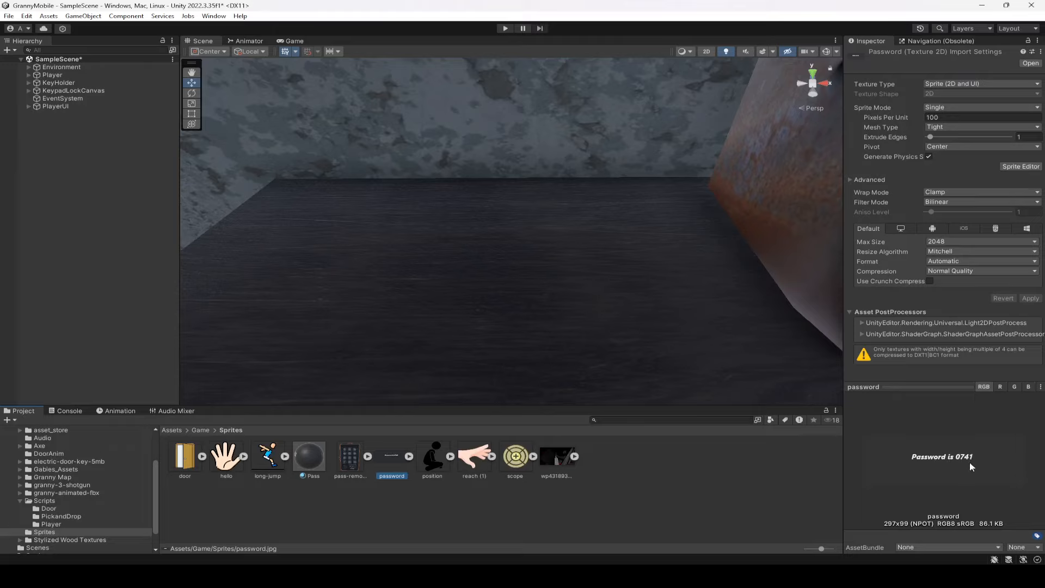
{"action": "left_click_drag", "start_coordinate": [882, 486], "coordinate": [979, 477]}
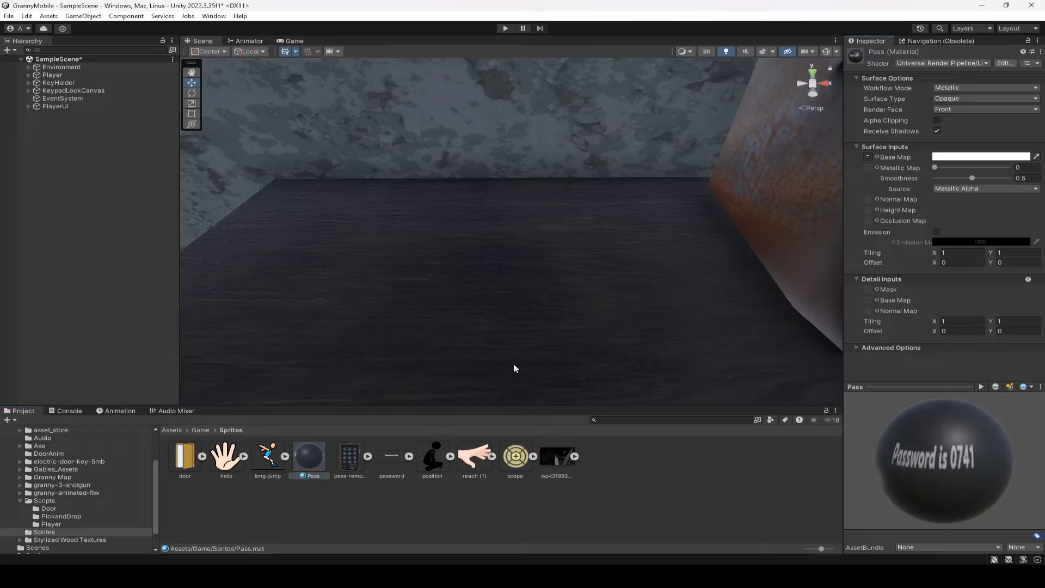
Create a 3D cube in the scene and move it onto the TV cabinet at position Z -1.737
{"action": "right_click", "coordinate": [53, 170]}
{"action": "mouse_move", "coordinate": [137, 327]}
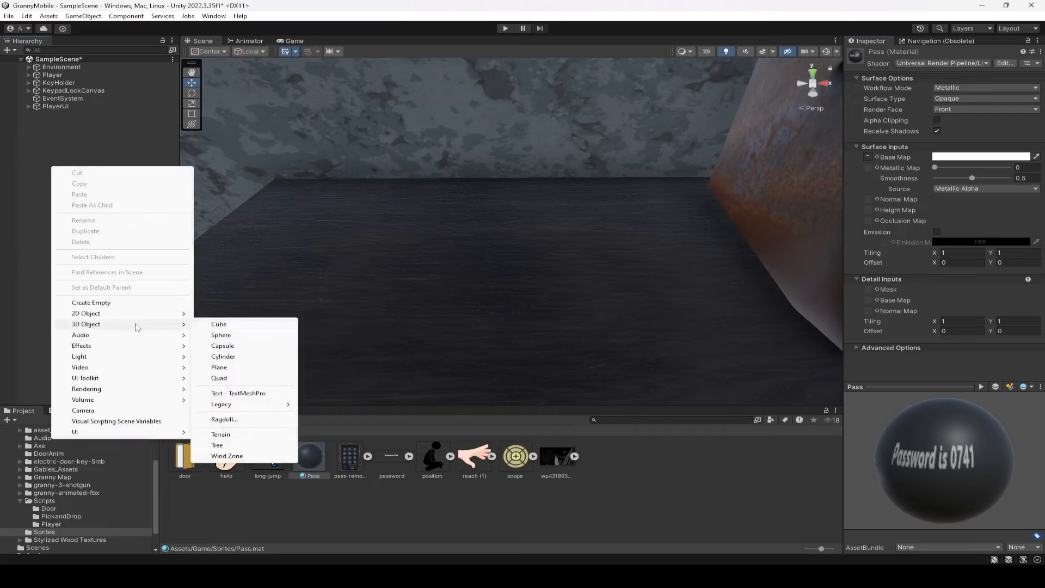
{"action": "left_click", "coordinate": [217, 325]}
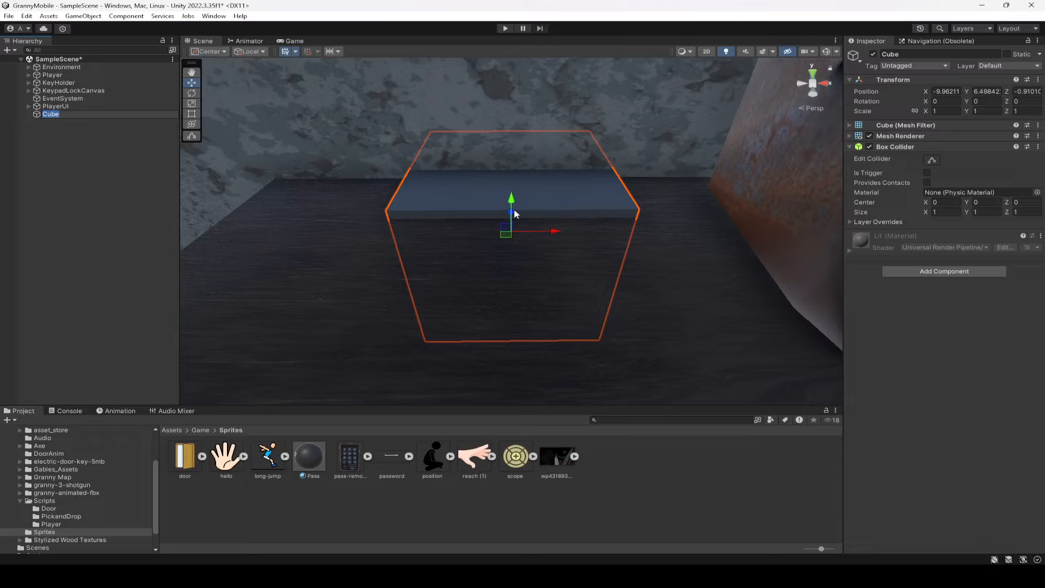
{"action": "left_click_drag", "start_coordinate": [514, 213], "coordinate": [514, 315]}
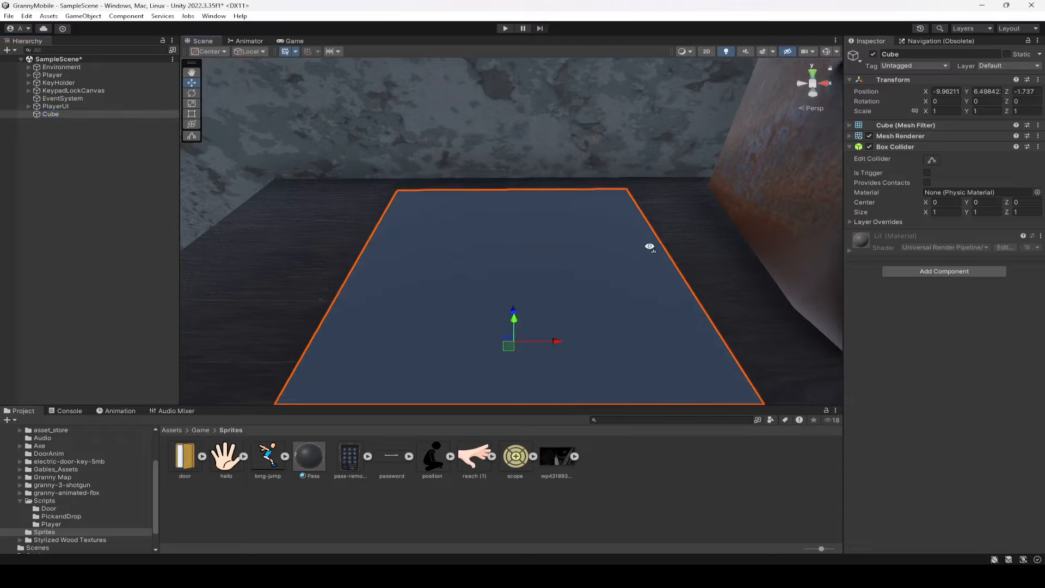
{"action": "right_click_drag", "start_coordinate": [649, 247], "coordinate": [662, 198]}
{"action": "scroll", "coordinate": [662, 198], "scroll_direction": "down", "scroll_amount": 8}
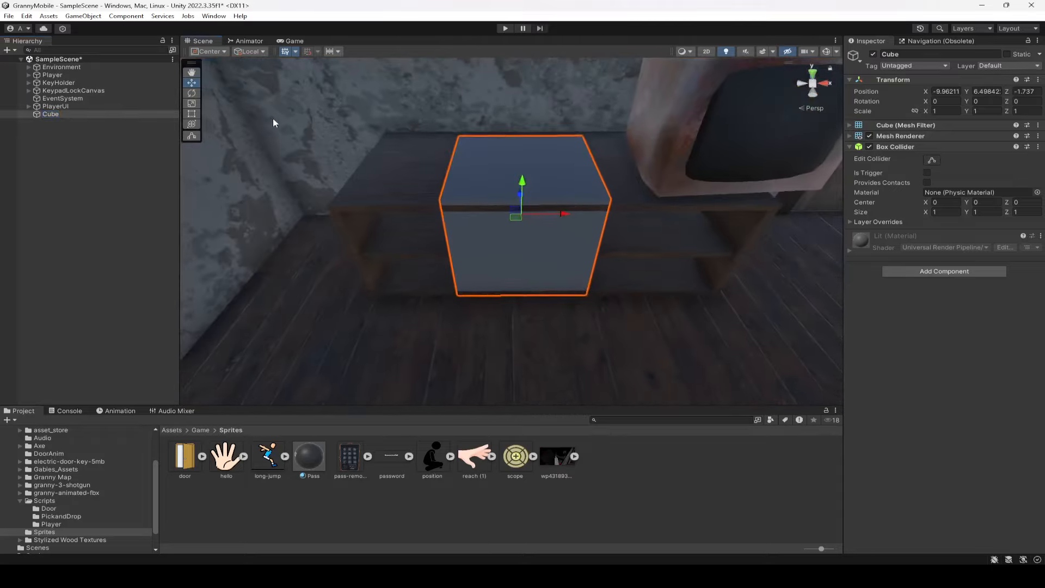
Flatten the cube to a Y scale of about 0.0044 on the cabinet top and apply the Pass material
{"action": "left_click", "coordinate": [196, 115]}
{"action": "left_click_drag", "start_coordinate": [520, 253], "coordinate": [533, 162]}
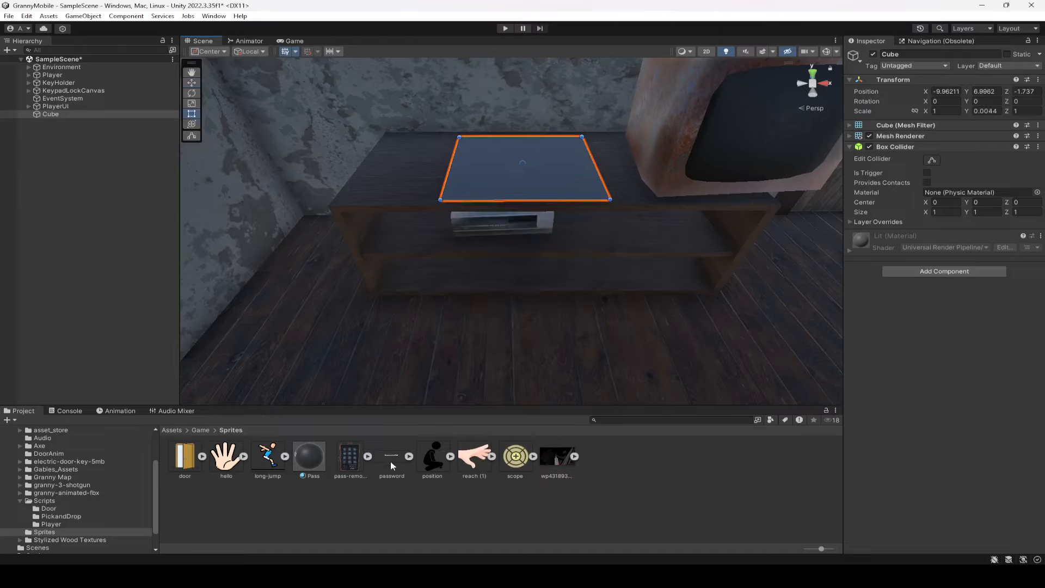
{"action": "left_click_drag", "start_coordinate": [320, 463], "coordinate": [516, 184]}
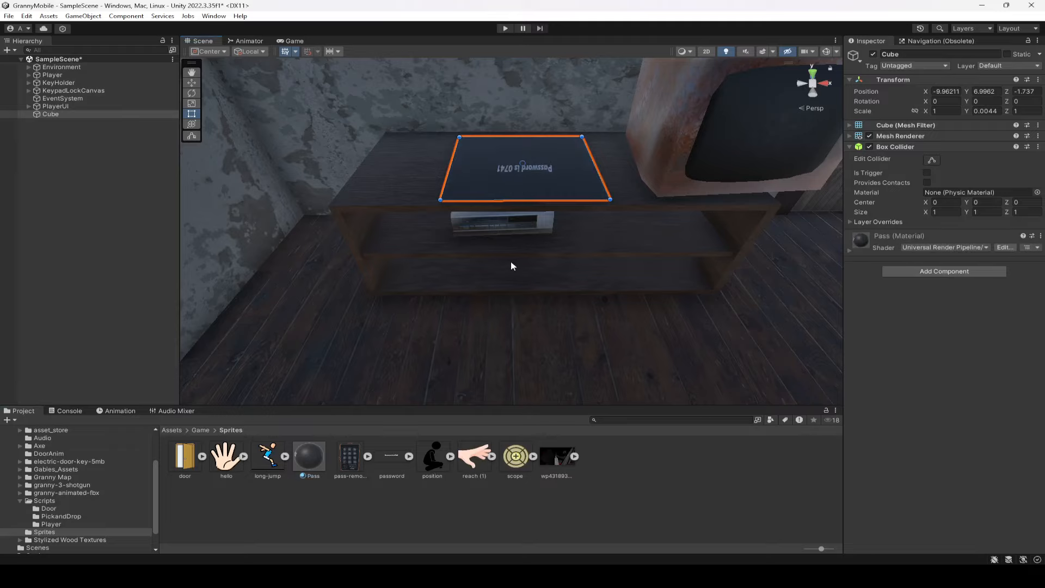
Narrow the flattened cube from both long edges to a Z scale of about 0.36
{"action": "right_click_drag", "start_coordinate": [510, 260], "coordinate": [487, 324]}
{"action": "scroll", "coordinate": [468, 197], "scroll_direction": "down", "scroll_amount": 1}
{"action": "right_click_drag", "start_coordinate": [468, 197], "coordinate": [454, 271]}
{"action": "left_click", "coordinate": [454, 271]}
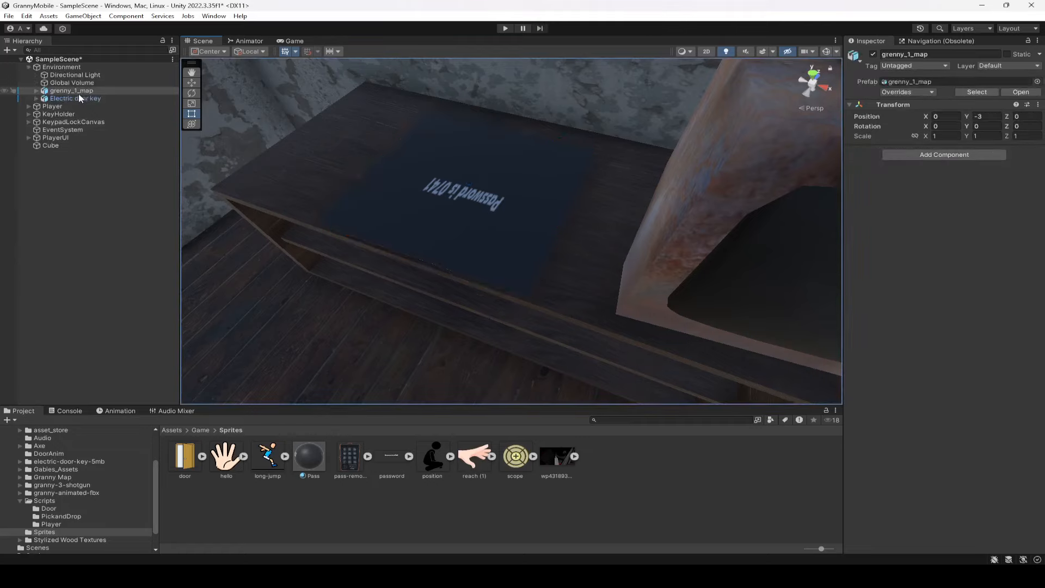
{"action": "left_click", "coordinate": [29, 67]}
{"action": "left_click", "coordinate": [50, 114]}
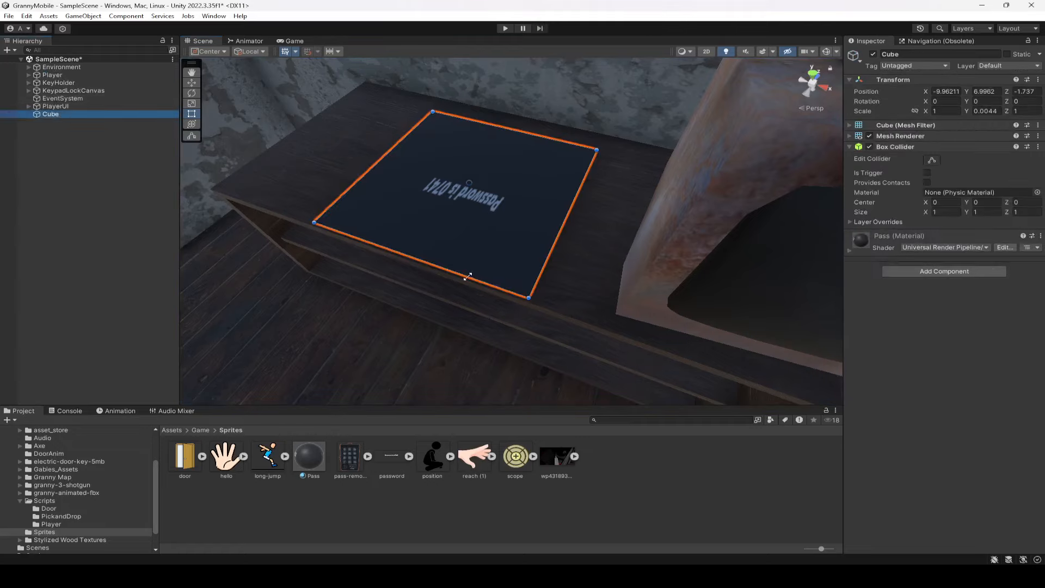
{"action": "left_click_drag", "start_coordinate": [497, 232], "coordinate": [505, 212]}
{"action": "left_click_drag", "start_coordinate": [526, 131], "coordinate": [514, 159]}
Rotate the cube about the Y axis so its text reads upright, setting the Y rotation to exactly 180
{"action": "left_click", "coordinate": [55, 114]}
{"action": "left_click", "coordinate": [191, 94]}
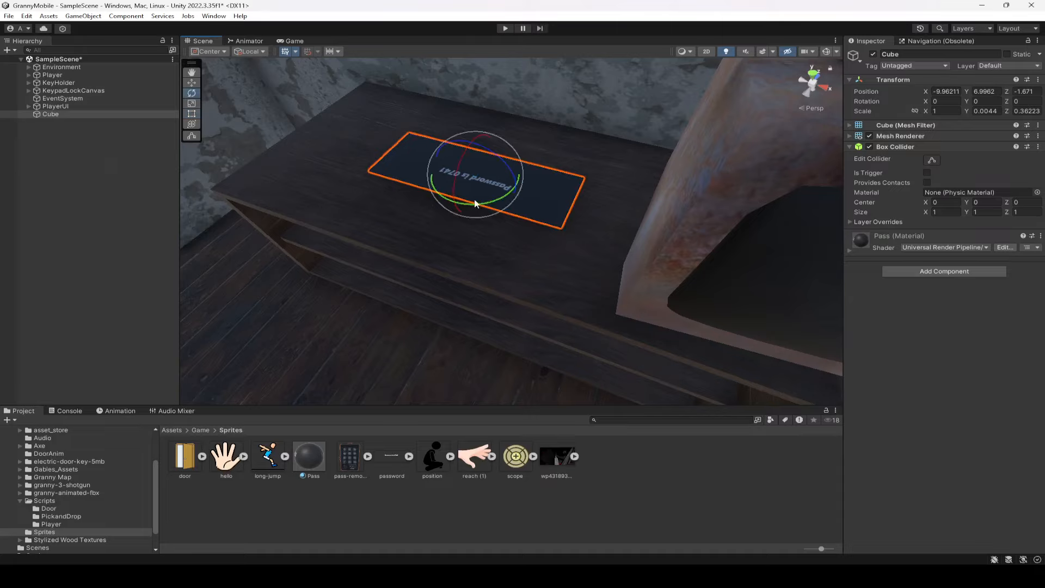
{"action": "left_click_drag", "start_coordinate": [474, 204], "coordinate": [707, 185]}
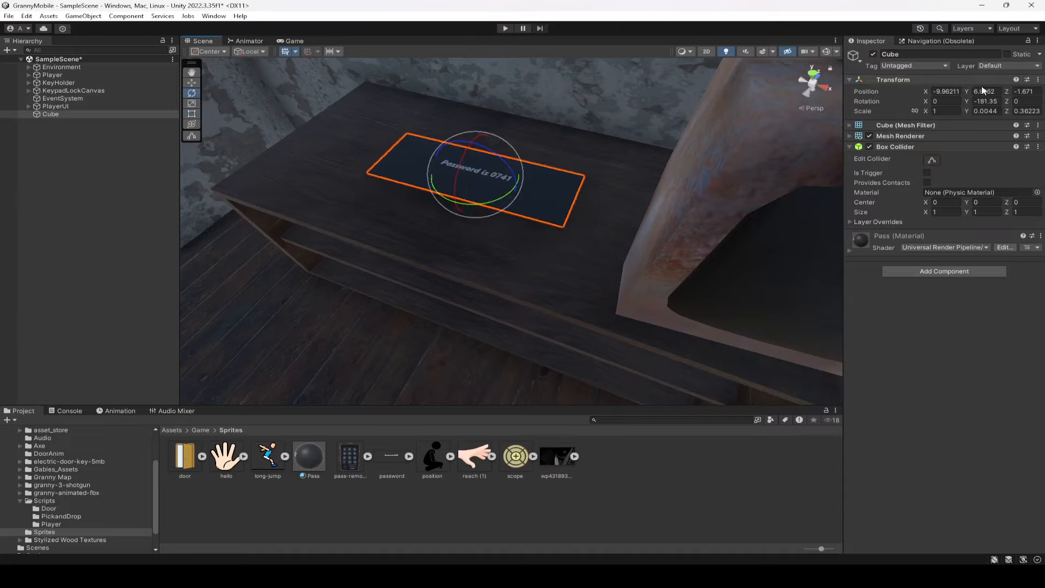
{"action": "type", "text": "180"}
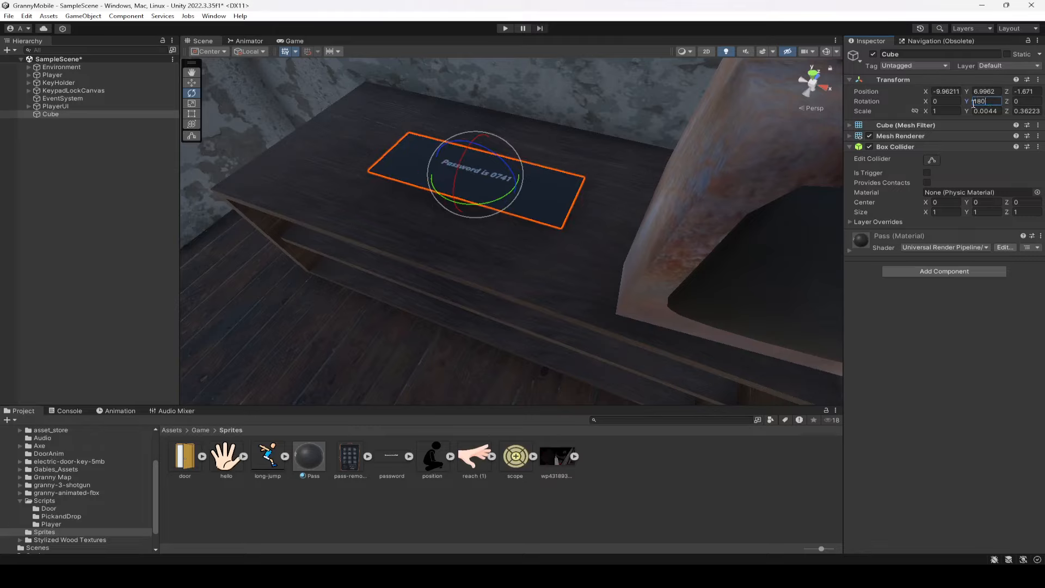
{"action": "left_click", "coordinate": [61, 116]}
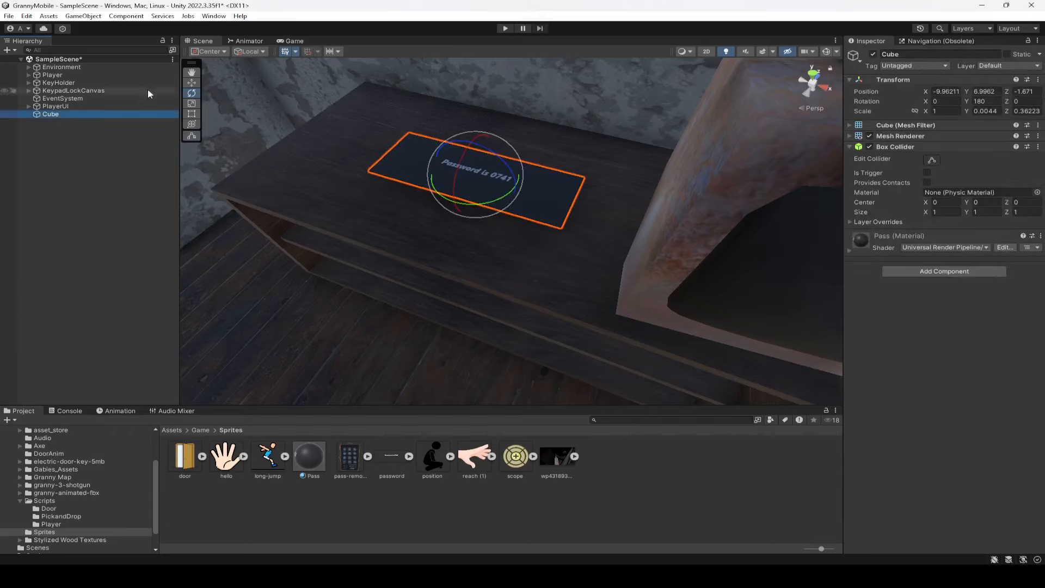
Resize the flat cube to a scale of about X 0.81 and Z 0.49
{"action": "left_click", "coordinate": [192, 115]}
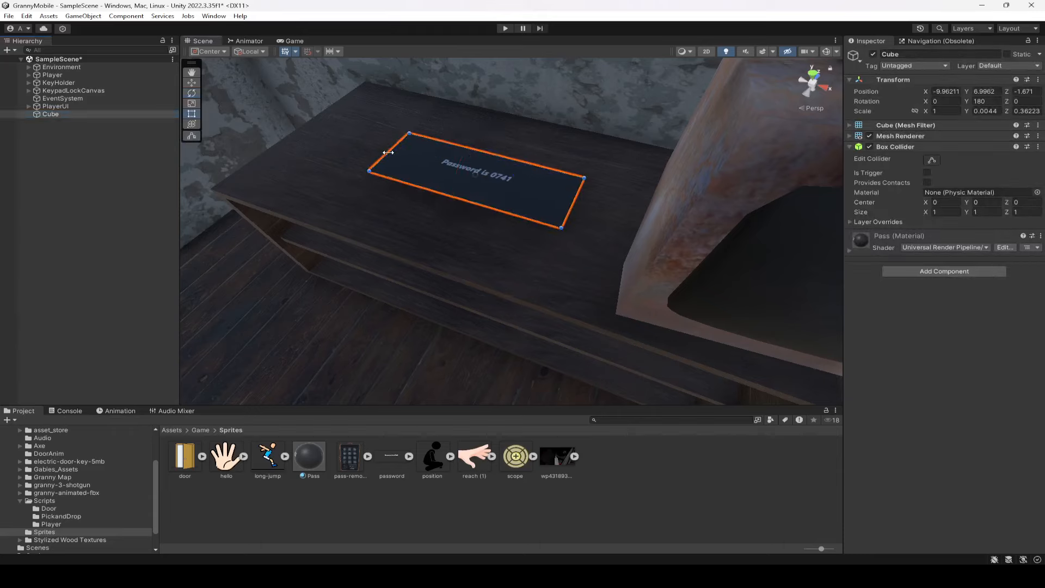
{"action": "left_click_drag", "start_coordinate": [388, 153], "coordinate": [437, 184]}
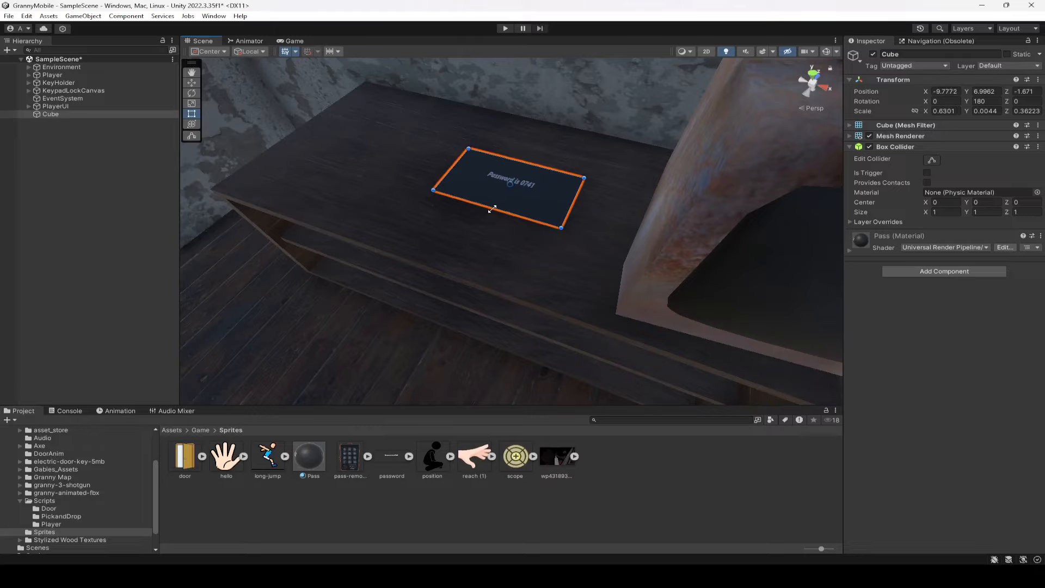
{"action": "left_click_drag", "start_coordinate": [492, 208], "coordinate": [485, 230]}
{"action": "left_click_drag", "start_coordinate": [570, 210], "coordinate": [597, 222]}
{"action": "left_click", "coordinate": [36, 152]}
Move the flat cube along the cabinet top to position X -9.932 and rename it Password
{"action": "right_click_drag", "start_coordinate": [415, 217], "coordinate": [305, 212]}
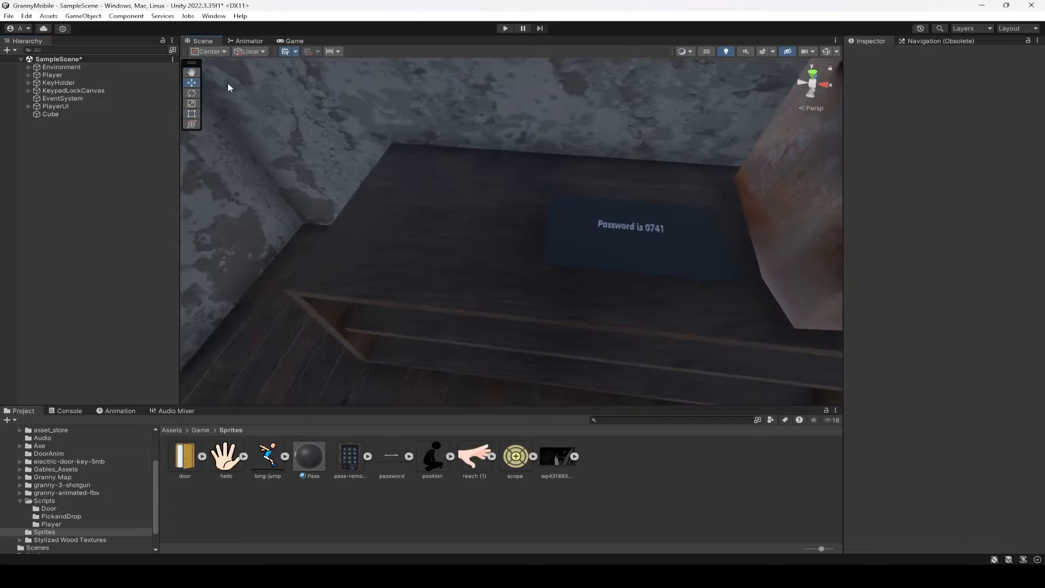
{"action": "left_click", "coordinate": [79, 115]}
{"action": "left_click_drag", "start_coordinate": [592, 231], "coordinate": [548, 228]}
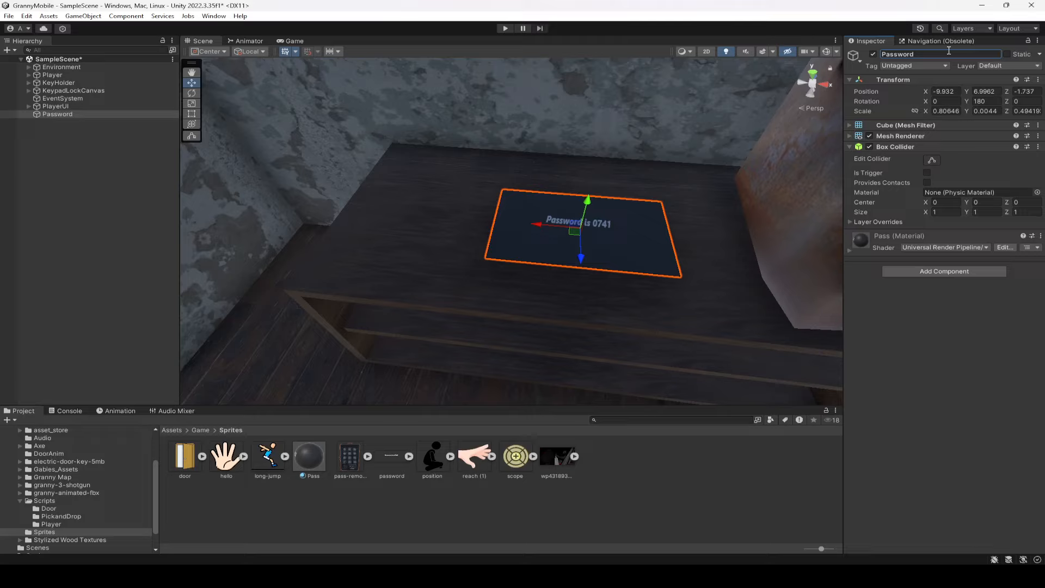
{"action": "left_click", "coordinate": [55, 115]}
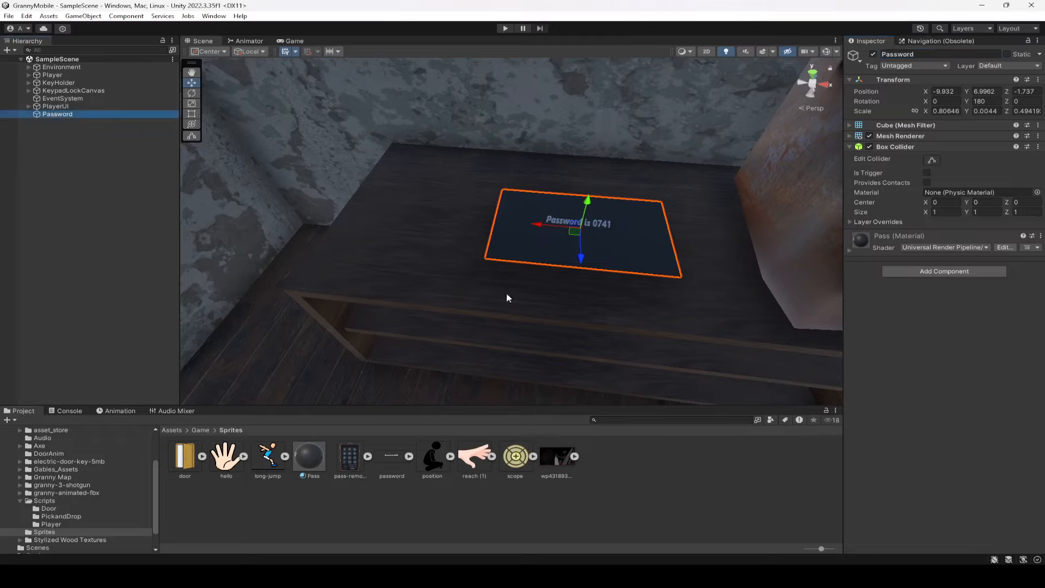
Examine the Password object on the TV cabinet and the living room furniture around it
{"action": "right_click_drag", "start_coordinate": [507, 297], "coordinate": [542, 277]}
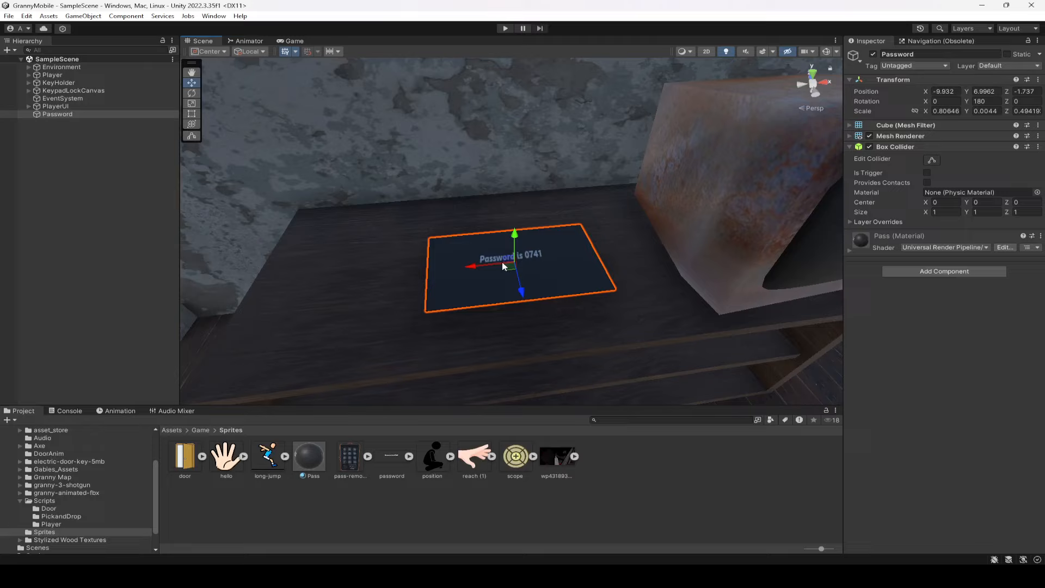
{"action": "left_click", "coordinate": [69, 411]}
{"action": "left_click", "coordinate": [21, 411]}
{"action": "left_click", "coordinate": [21, 501]}
{"action": "right_click_drag", "start_coordinate": [373, 338], "coordinate": [751, 245]}
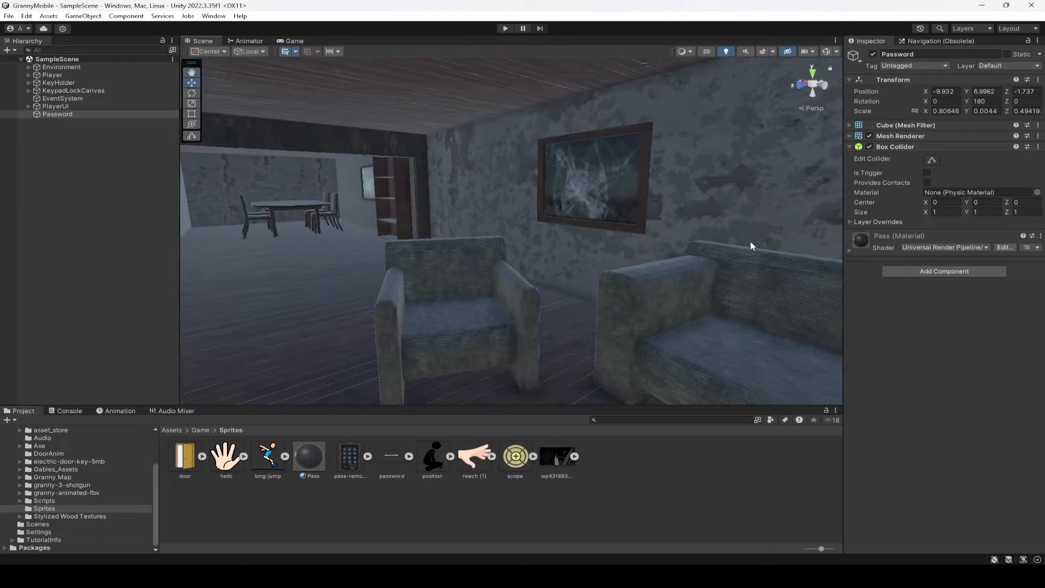
{"action": "key", "text": "f"}
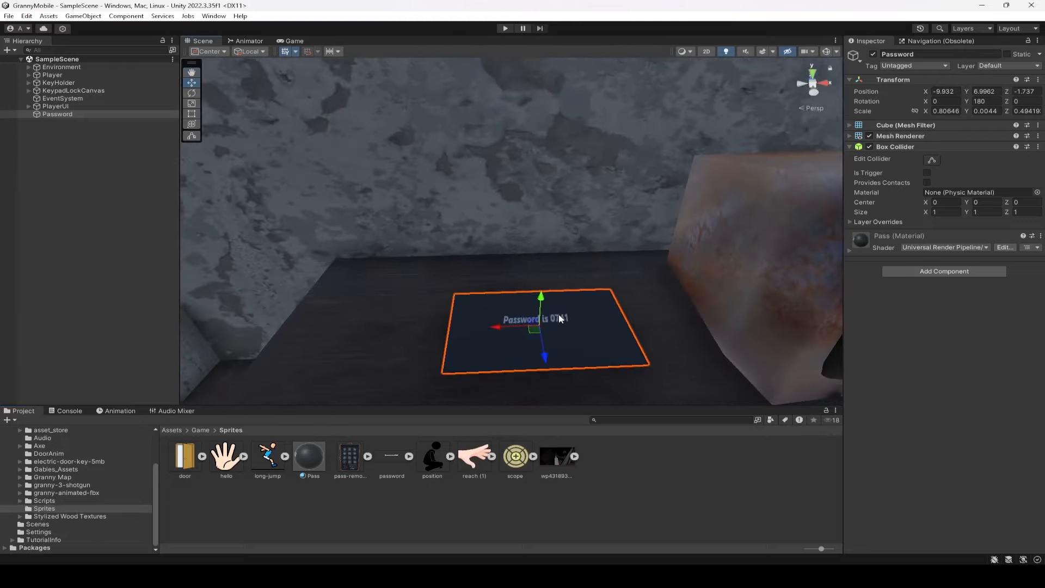
{"action": "right_click_drag", "start_coordinate": [434, 214], "coordinate": [788, 156]}
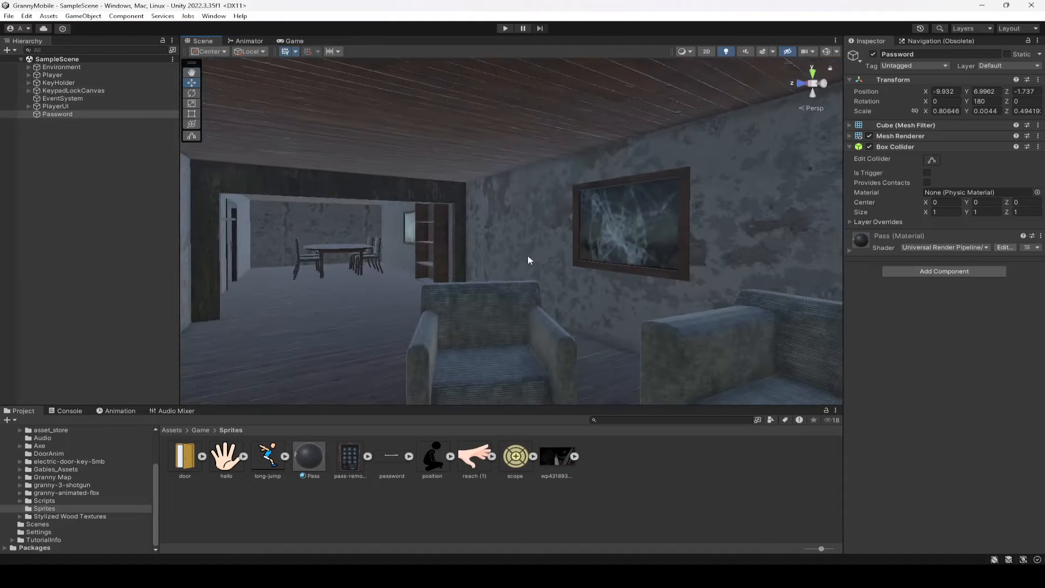
{"action": "right_click_drag", "start_coordinate": [528, 259], "coordinate": [543, 225]}
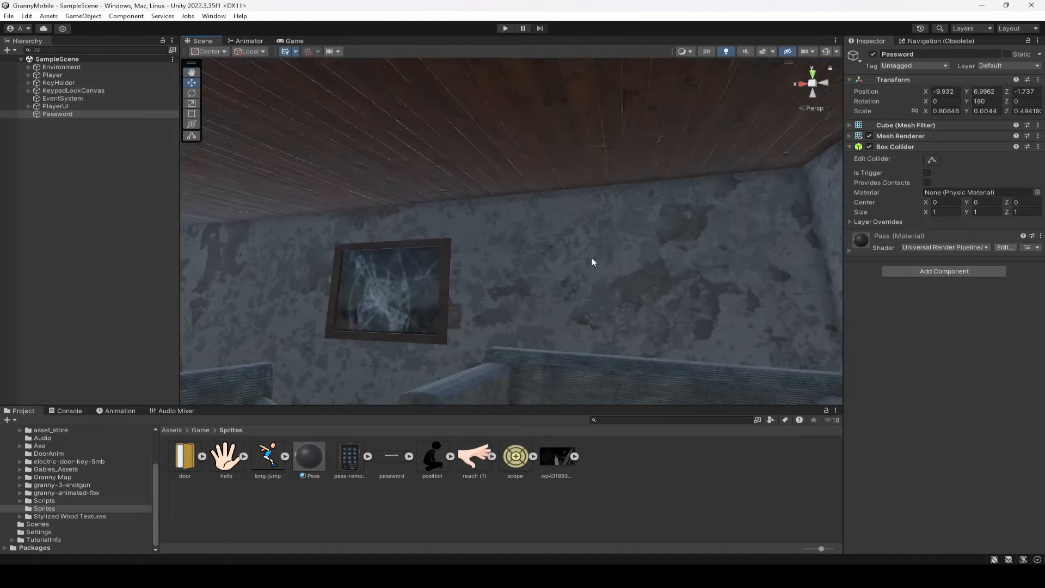
{"action": "right_click_drag", "start_coordinate": [647, 260], "coordinate": [747, 360]}
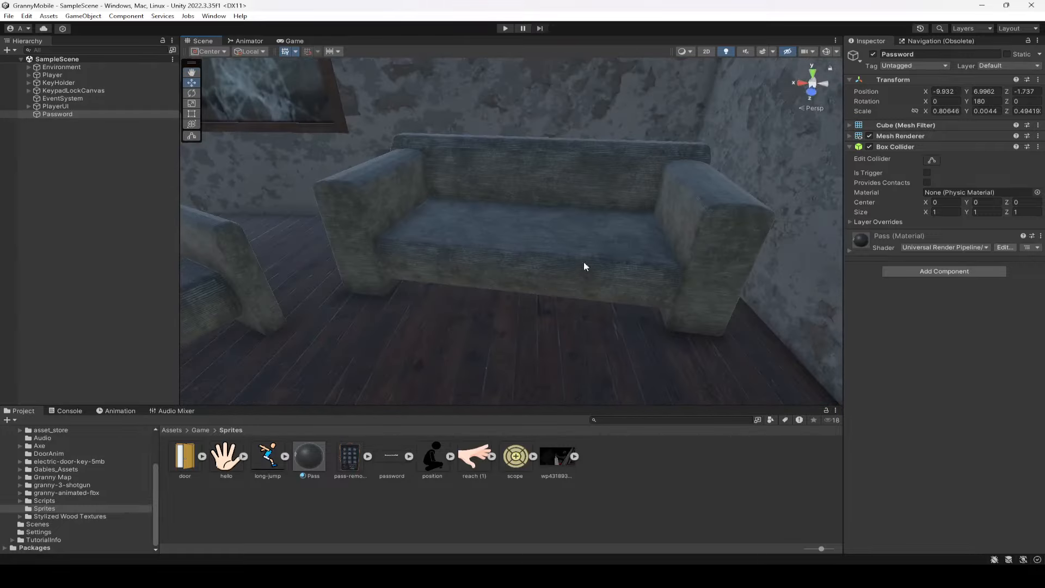
{"action": "right_click_drag", "start_coordinate": [543, 277], "coordinate": [563, 226]}
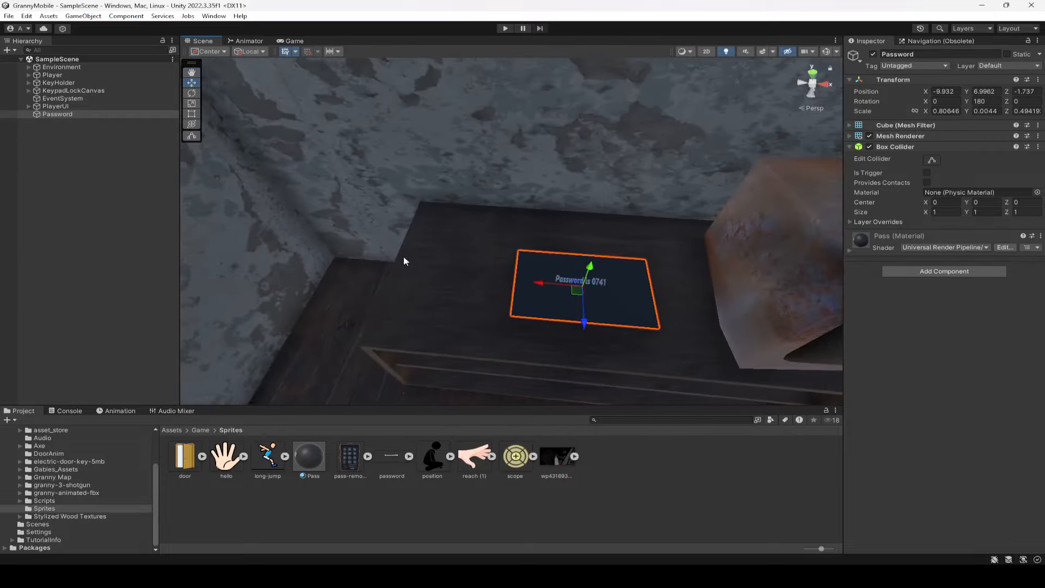
{"action": "right_click_drag", "start_coordinate": [403, 261], "coordinate": [515, 294]}
{"action": "left_click", "coordinate": [77, 167]}
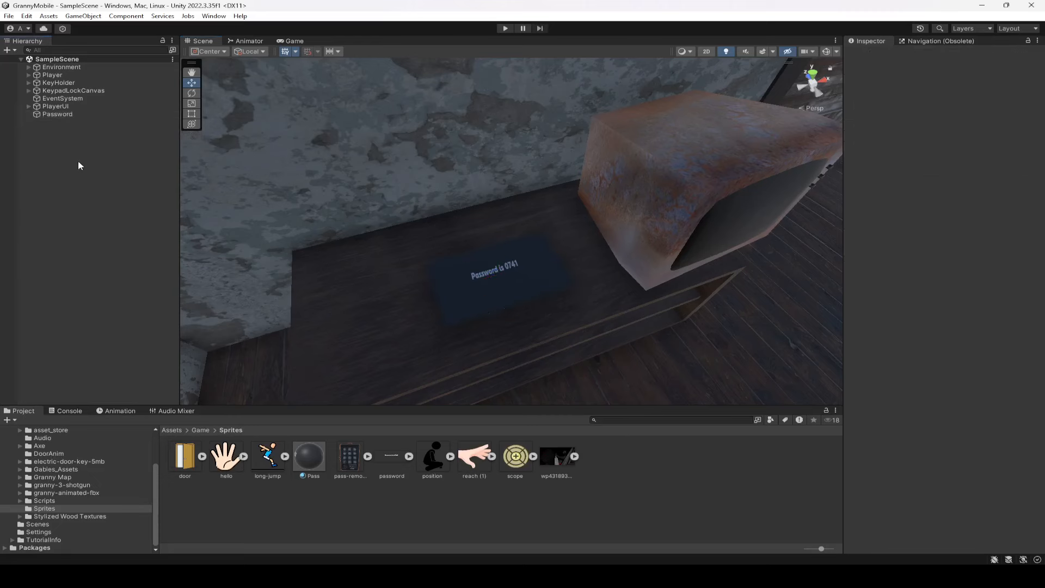
Move the television along the cabinet top to position X -9.73 so it covers the password note, and collapse the Environment hierarchy
{"action": "left_click", "coordinate": [645, 174]}
{"action": "left_click_drag", "start_coordinate": [703, 169], "coordinate": [527, 248]}
{"action": "left_click_drag", "start_coordinate": [176, 331], "coordinate": [176, 104]}
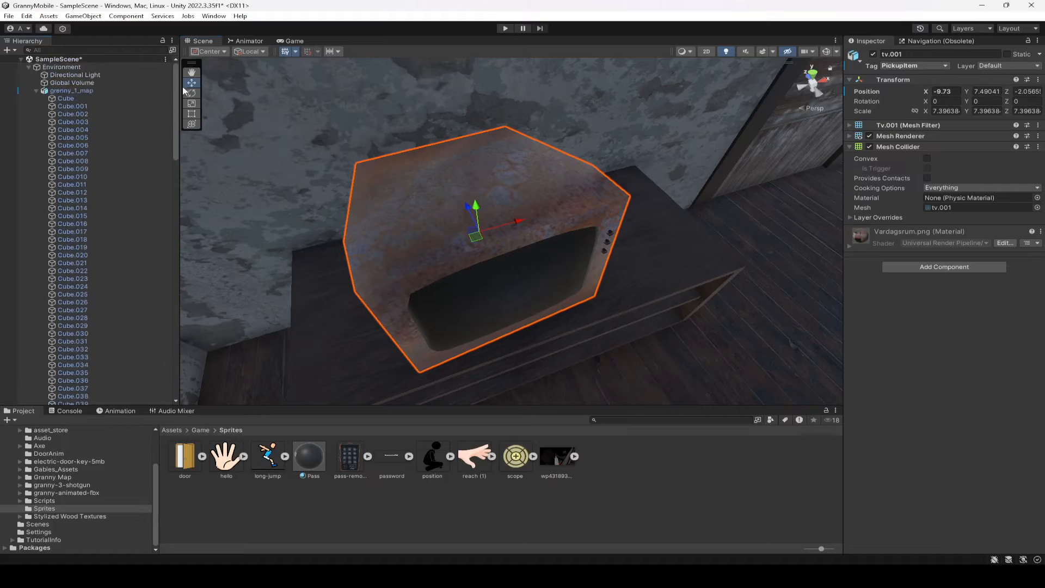
{"action": "left_click", "coordinate": [36, 91]}
{"action": "left_click", "coordinate": [28, 67]}
{"action": "left_click", "coordinate": [67, 199]}
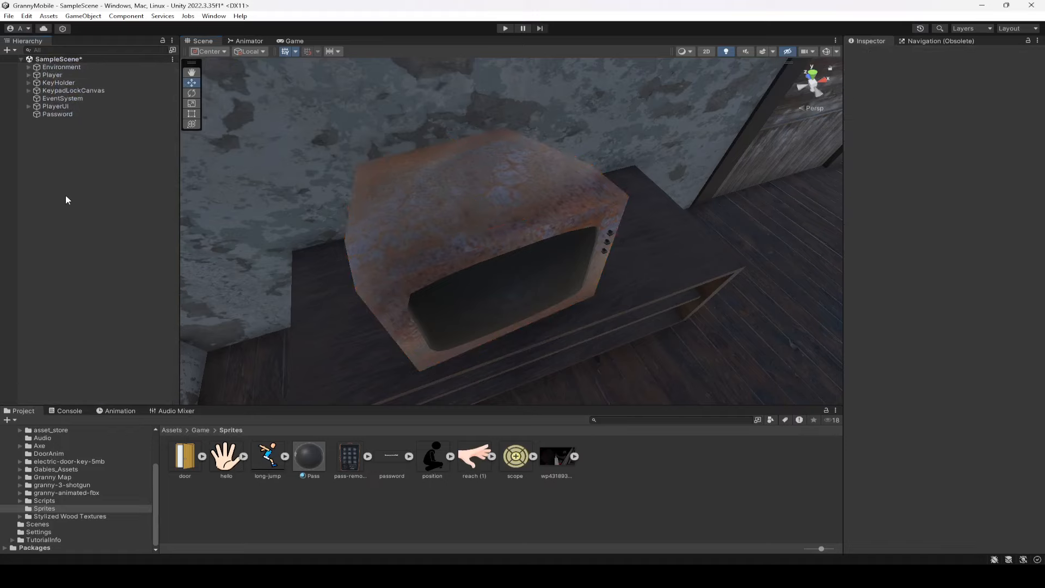
Run the scene in play mode and pick up the key from the wooden crate
{"action": "left_click", "coordinate": [504, 28]}
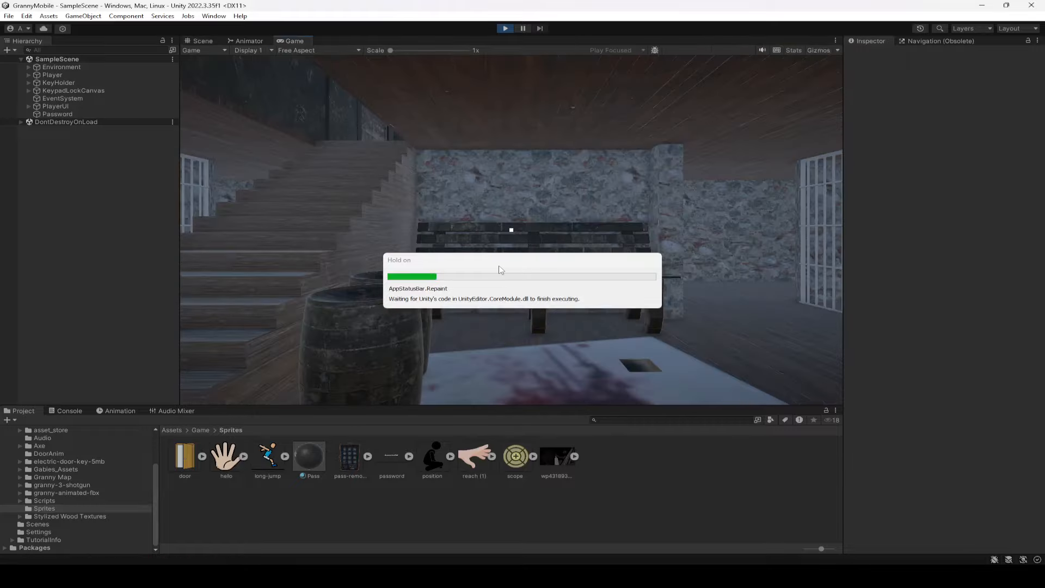
{"action": "left_click", "coordinate": [498, 266]}
{"action": "key", "text": "w"}
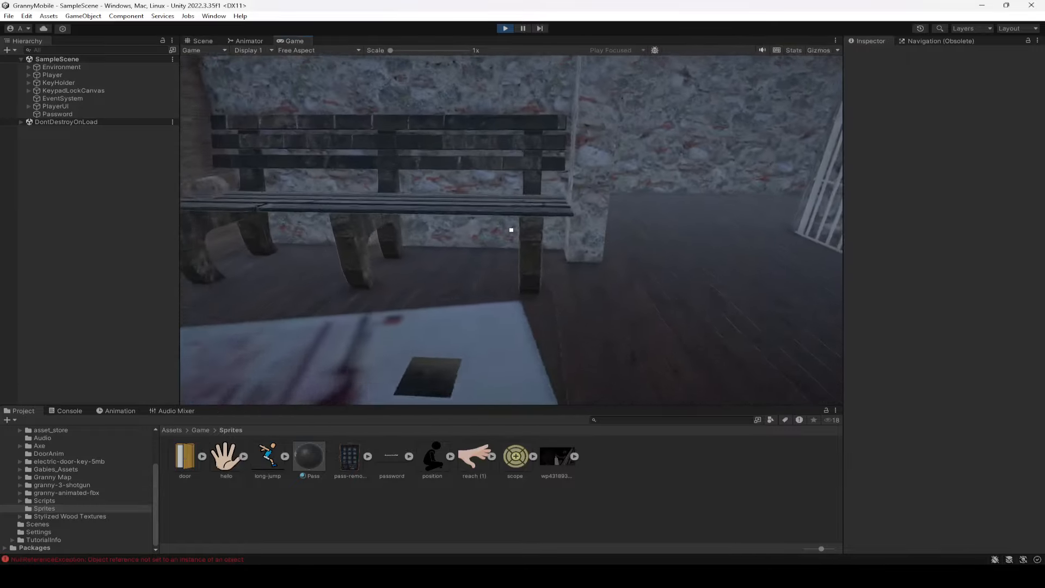
{"action": "key", "text": "w"}
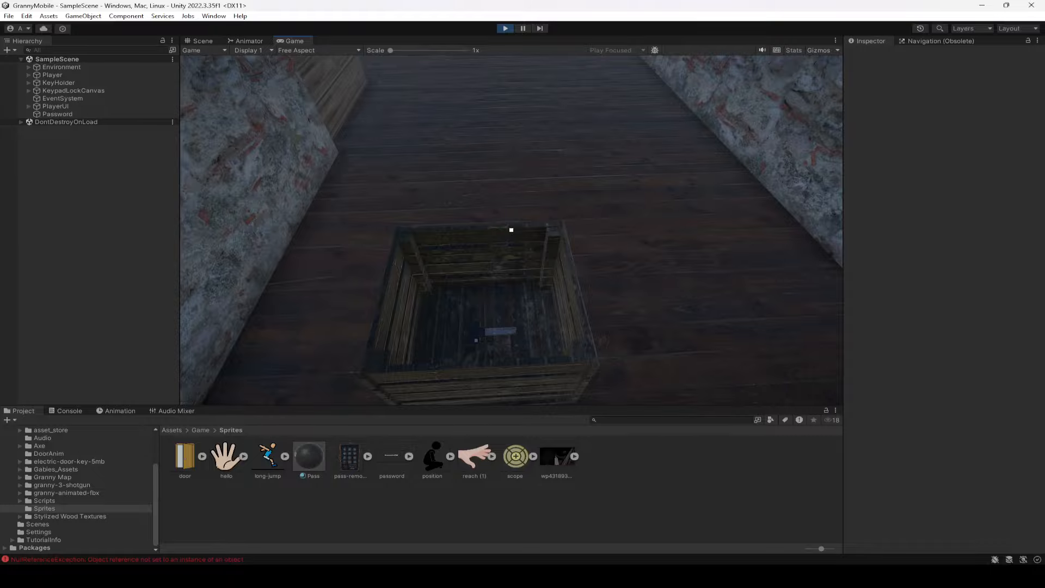
{"action": "key", "text": "e"}
Walk to the kitchen with the crate key, drop it there, and pick up the blue key from the microwave
{"action": "key", "text": "w"}
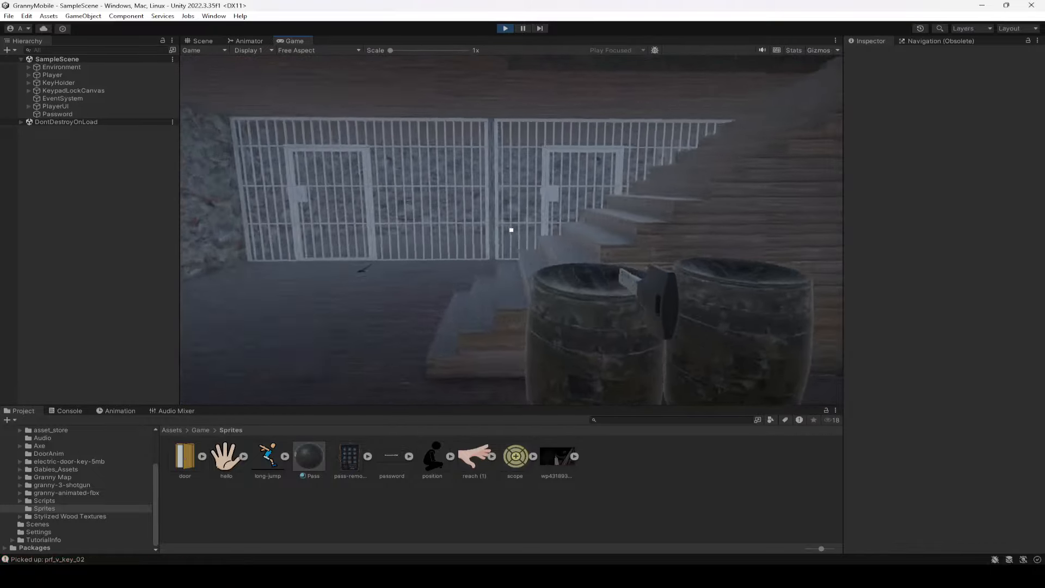
{"action": "key", "text": "w"}
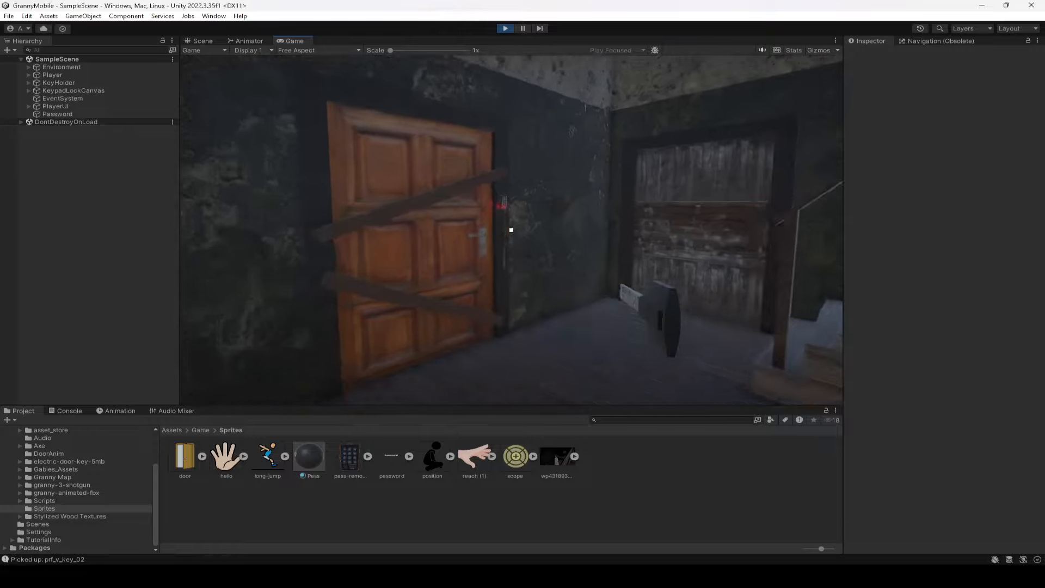
{"action": "key", "text": "w"}
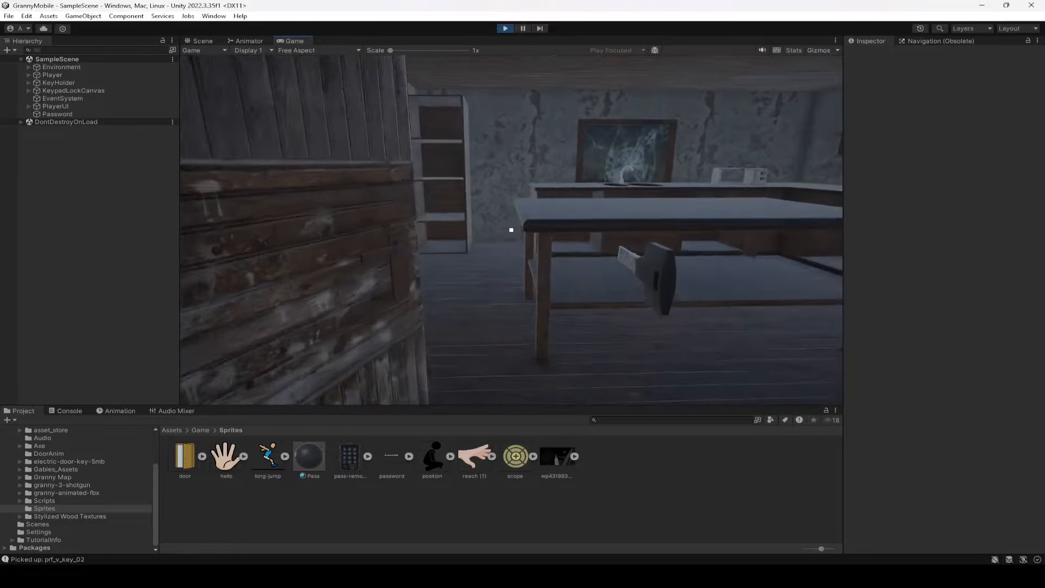
{"action": "key", "text": "w"}
{"action": "key", "text": "w"}
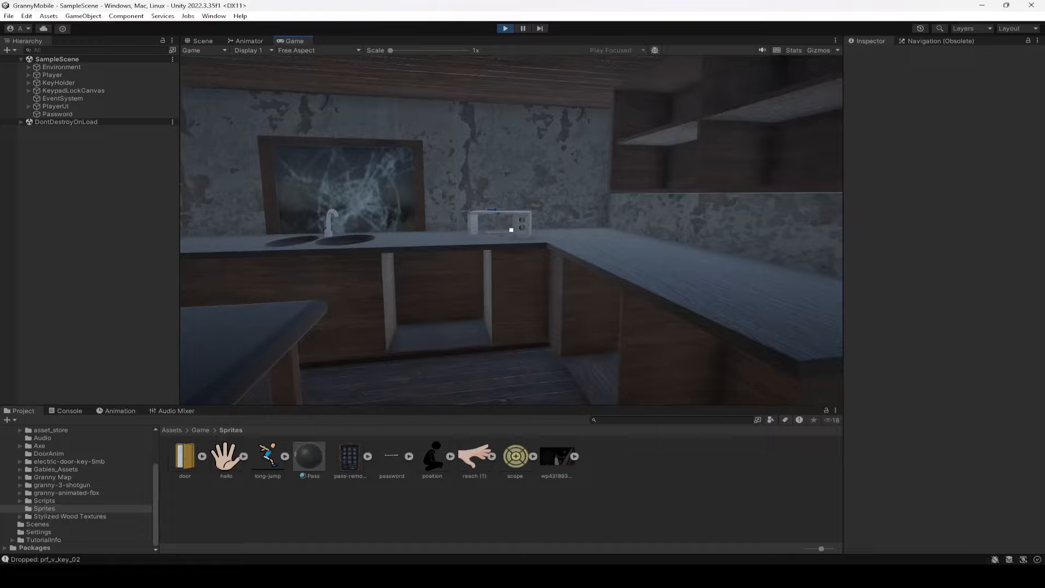
{"action": "key", "text": "w"}
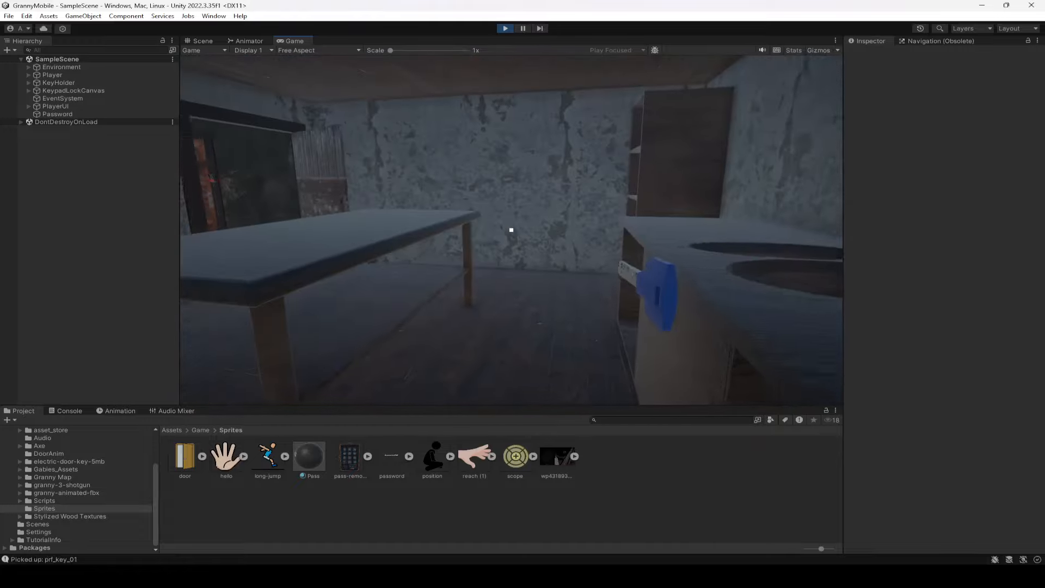
Drop the blue key, pick up the green key from the toilet bowl, and carry it out of the bathroom
{"action": "key", "text": "w"}
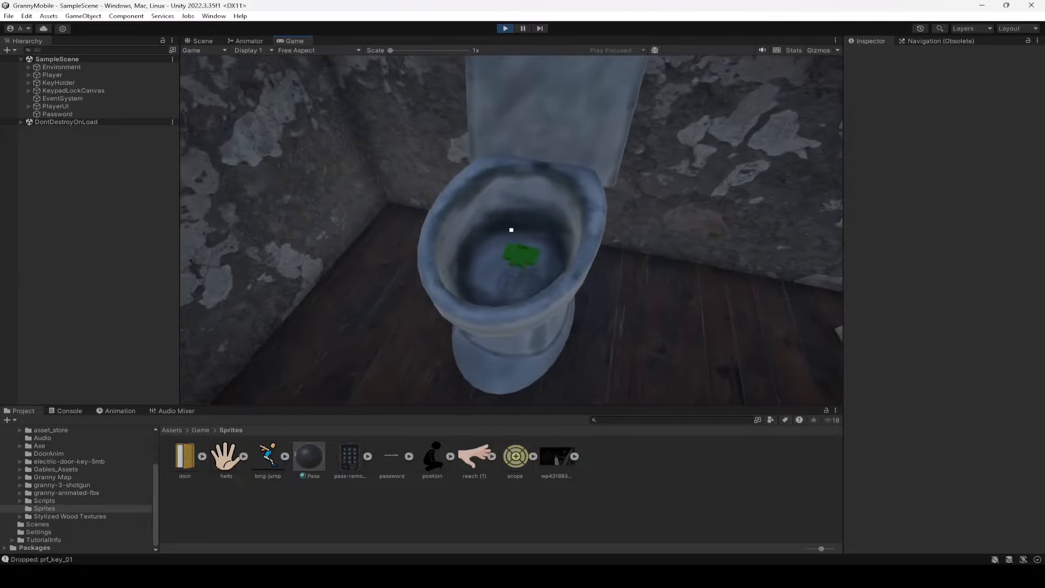
{"action": "key", "text": "e"}
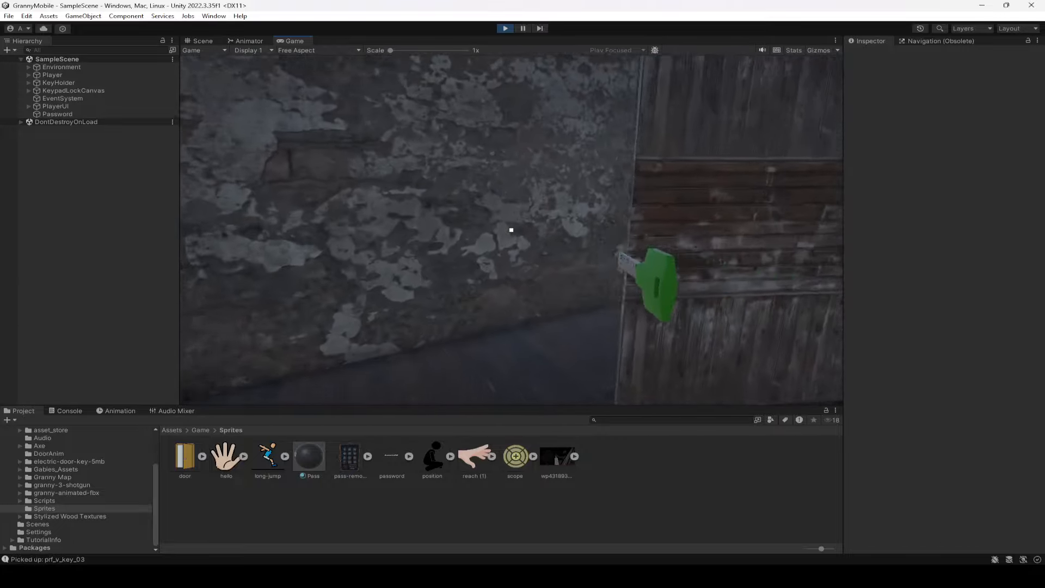
{"action": "key", "text": "w"}
{"action": "key", "text": "w"}
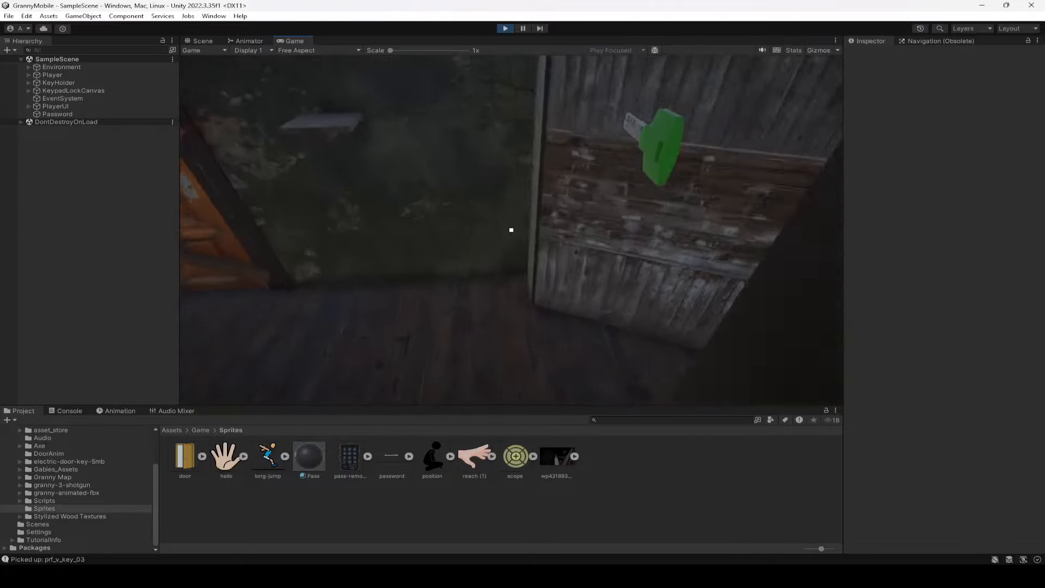
Carry the green key through the wooden door into the dining room and drop it on the floor
{"action": "key", "text": "w"}
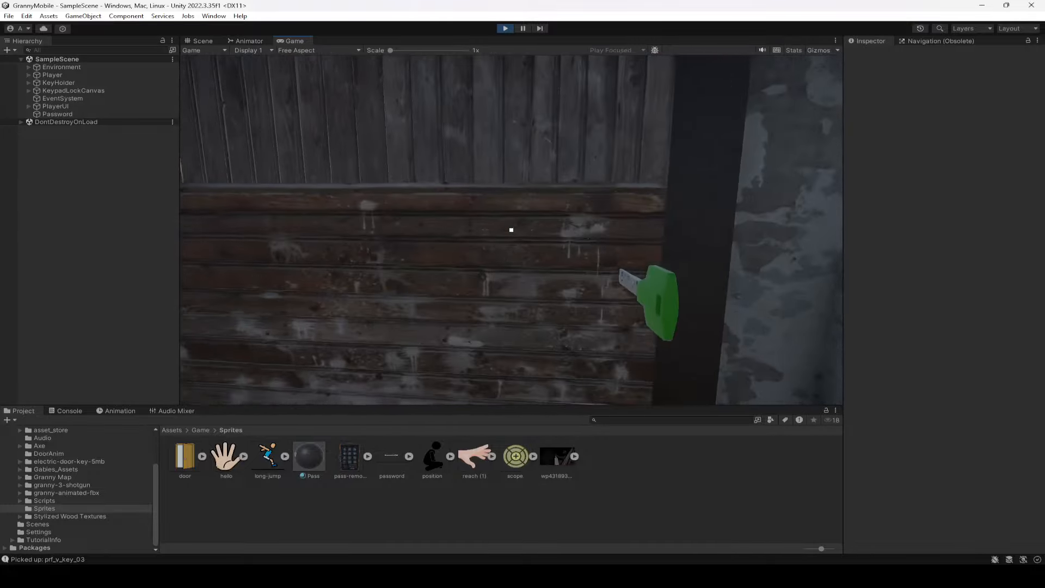
{"action": "key", "text": "w"}
{"action": "key", "text": "w"}
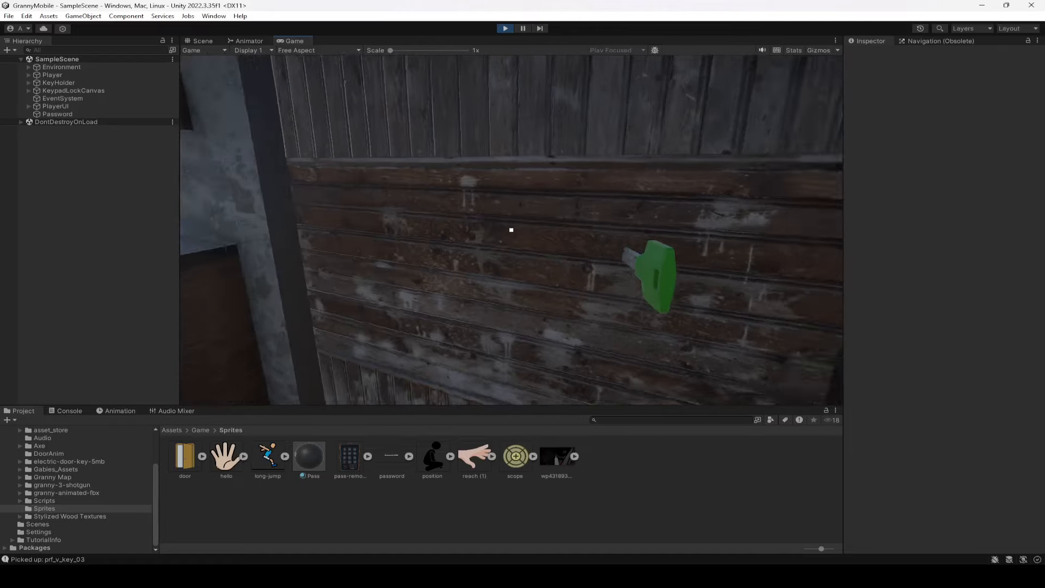
{"action": "key", "text": "w"}
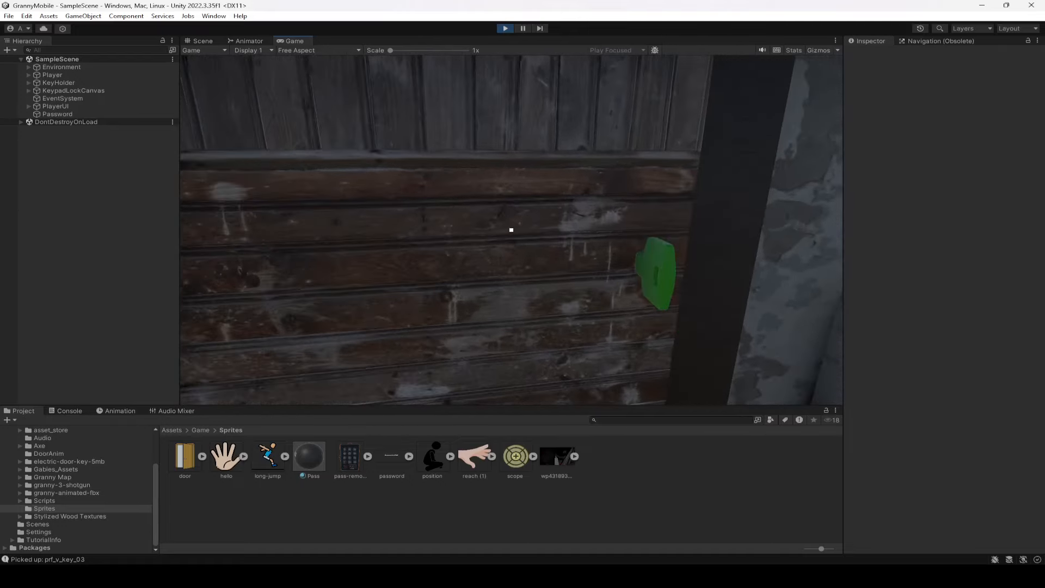
{"action": "key", "text": "e"}
{"action": "key", "text": "s"}
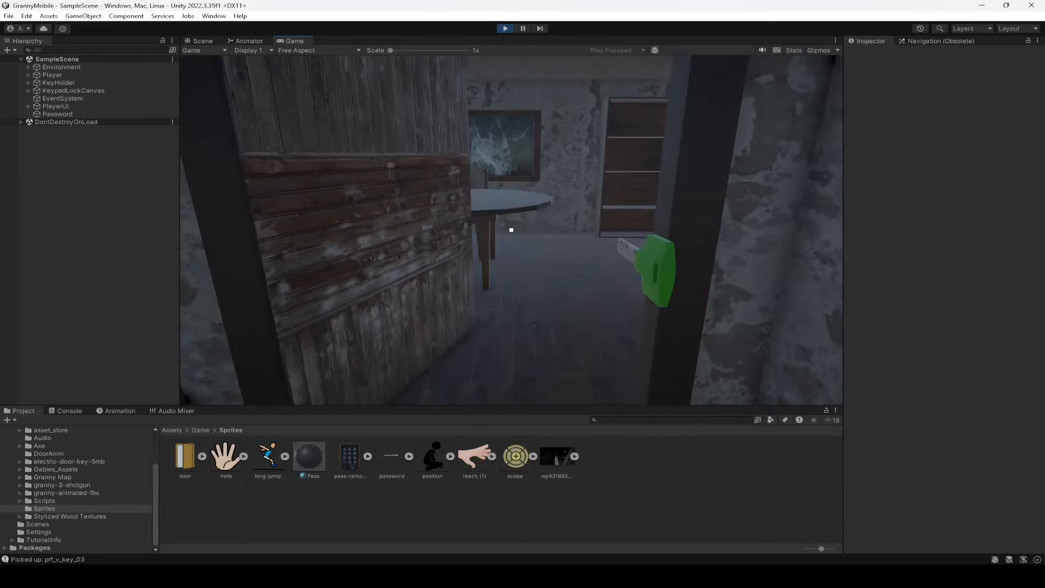
{"action": "key", "text": "w"}
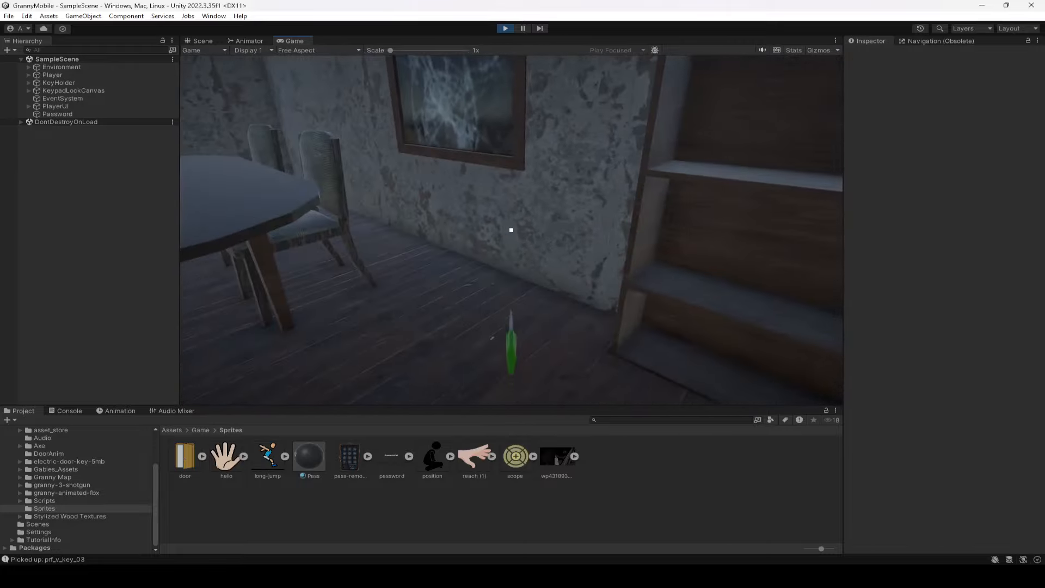
{"action": "key", "text": "g"}
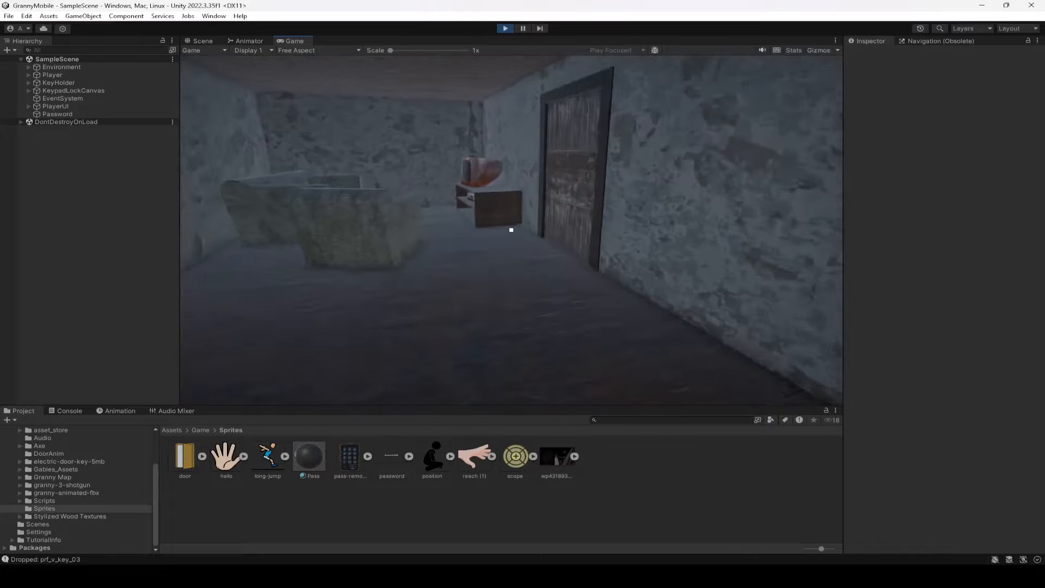
Pick up the television from the cabinet in the living room, carry it toward the dining room, and drop it
{"action": "key", "text": "w"}
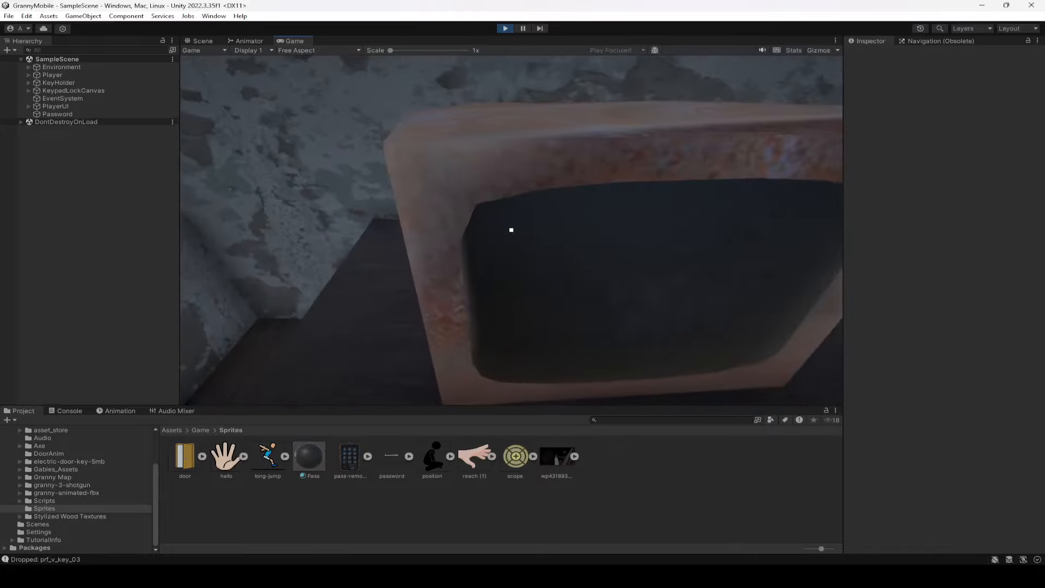
{"action": "key", "text": "e"}
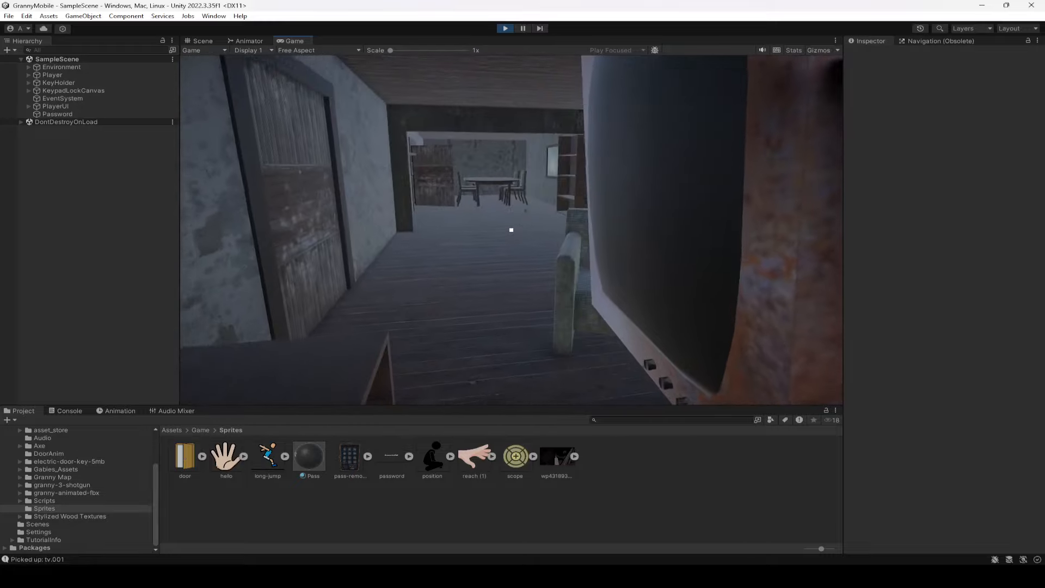
{"action": "key", "text": "w"}
{"action": "key", "text": "w"}
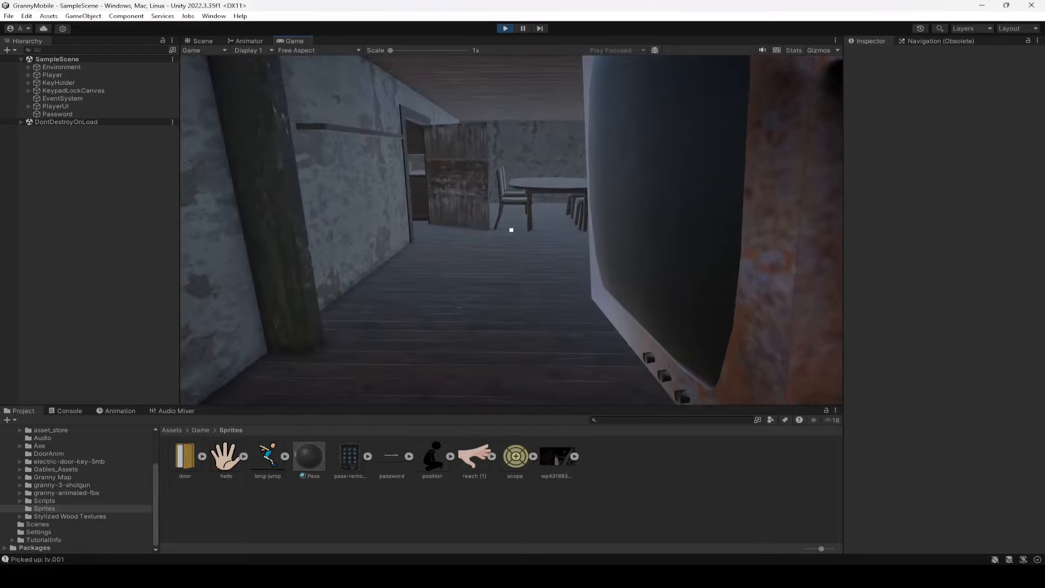
{"action": "key", "text": "g"}
{"action": "key", "text": "s"}
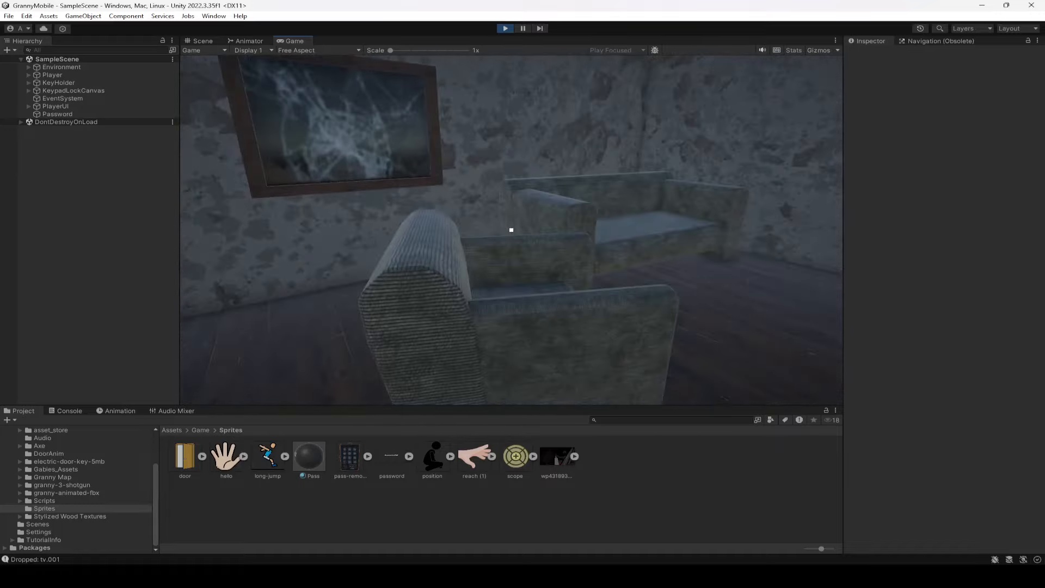
{"action": "key", "text": "w"}
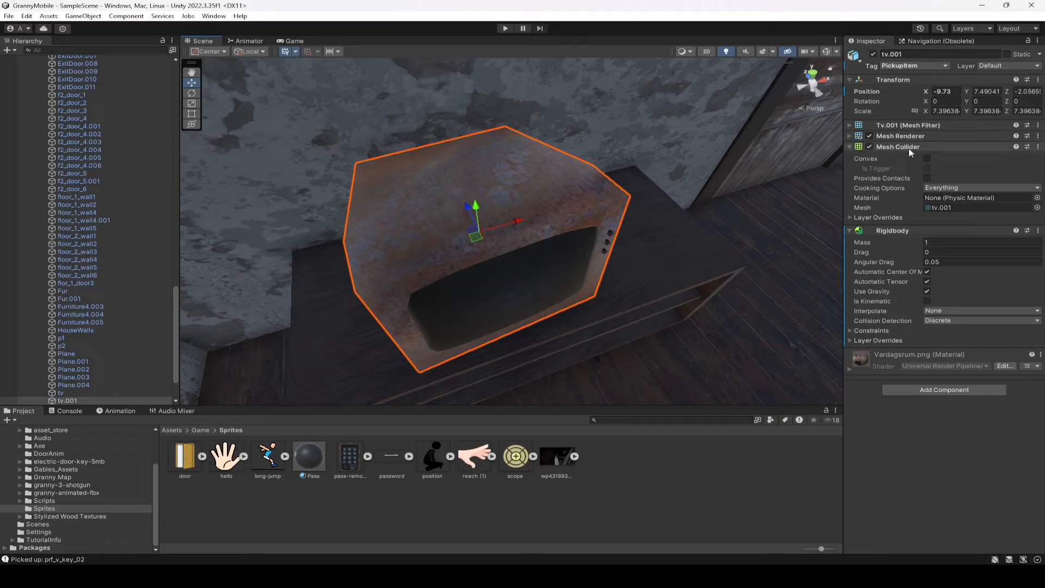
Enable Convex on the television's Mesh Collider
{"action": "left_click", "coordinate": [1038, 147]}
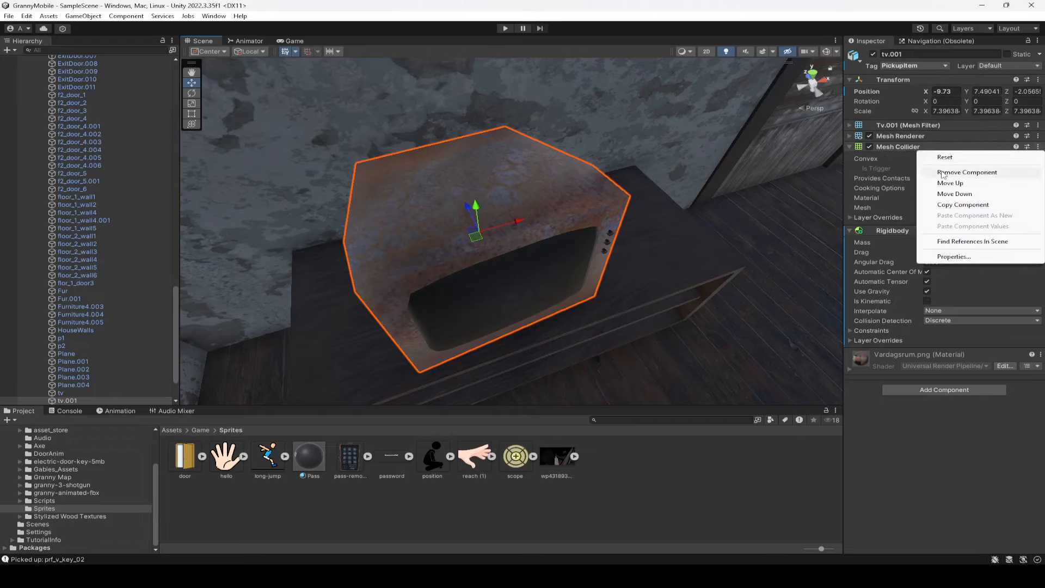
{"action": "left_click", "coordinate": [915, 494]}
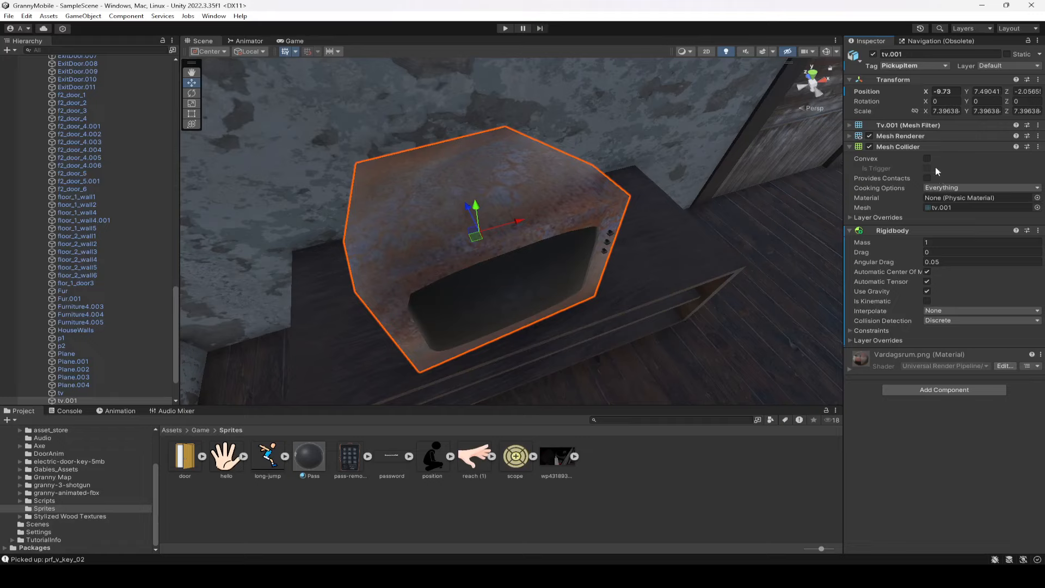
{"action": "left_click", "coordinate": [927, 159]}
Replace the Mesh Collider on tv.001 with a Box Collider and save the scene
{"action": "left_click", "coordinate": [1038, 147]}
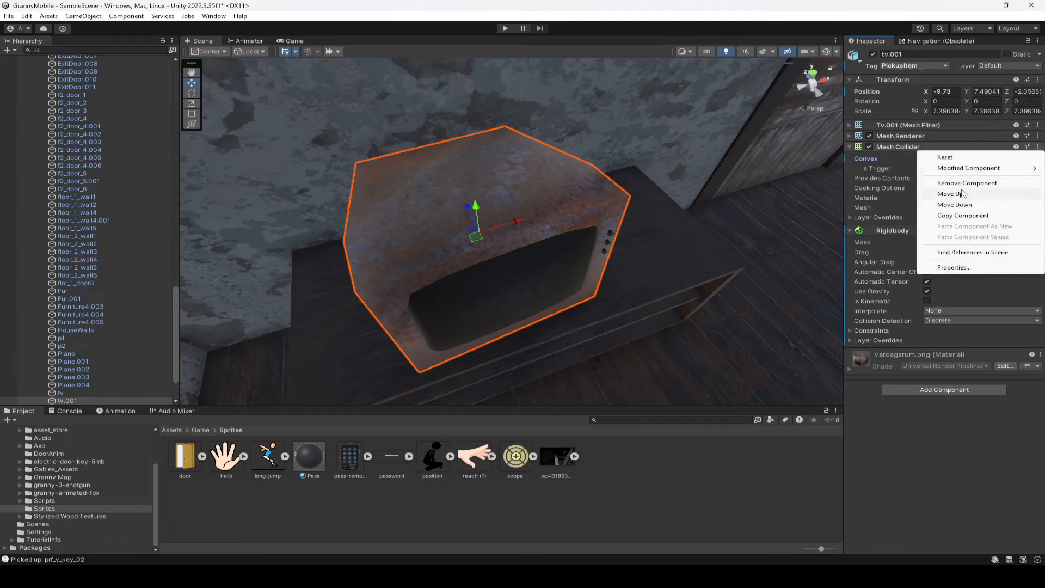
{"action": "left_click", "coordinate": [962, 185]}
{"action": "left_click", "coordinate": [945, 318]}
{"action": "type", "text": "box"}
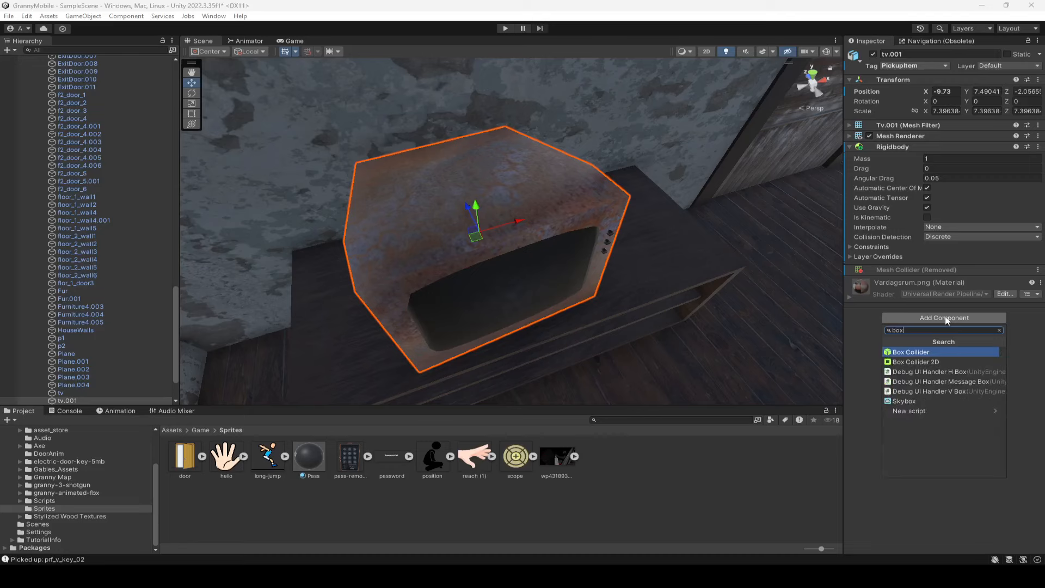
{"action": "key", "text": "Return"}
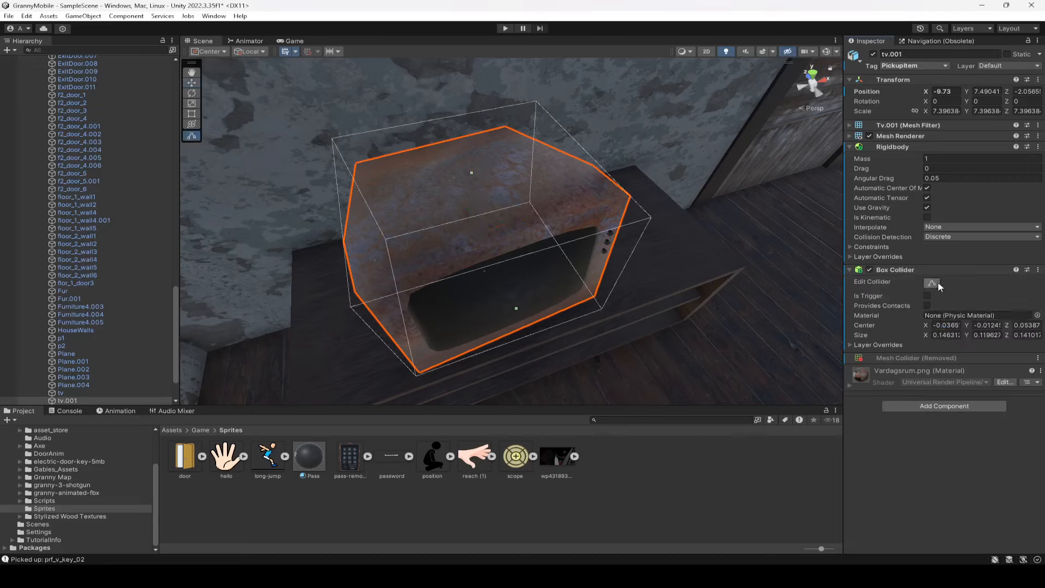
{"action": "key", "text": "ctrl+s"}
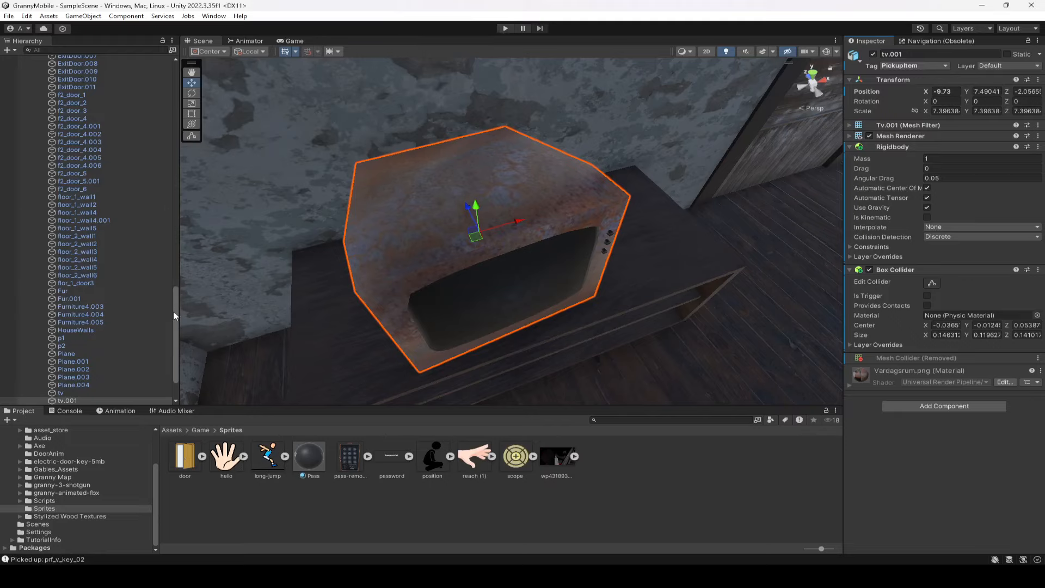
Run the scene again, drop the picked-up television on the living room floor, and look at the password note on the cabinet
{"action": "left_click_drag", "start_coordinate": [175, 314], "coordinate": [199, 93]}
{"action": "key", "text": "ctrl+p"}
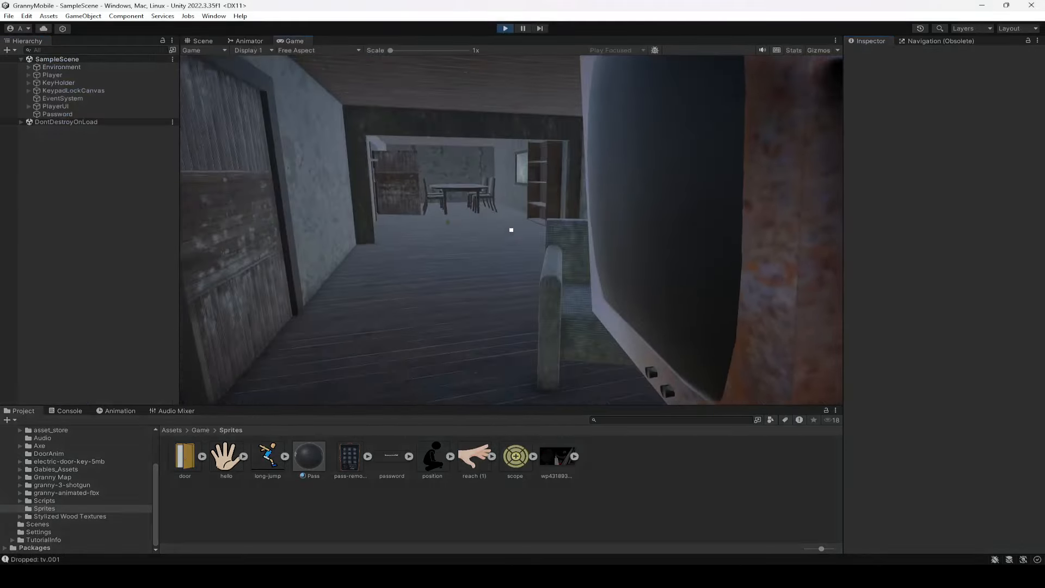
{"action": "key", "text": "w"}
{"action": "key", "text": "g"}
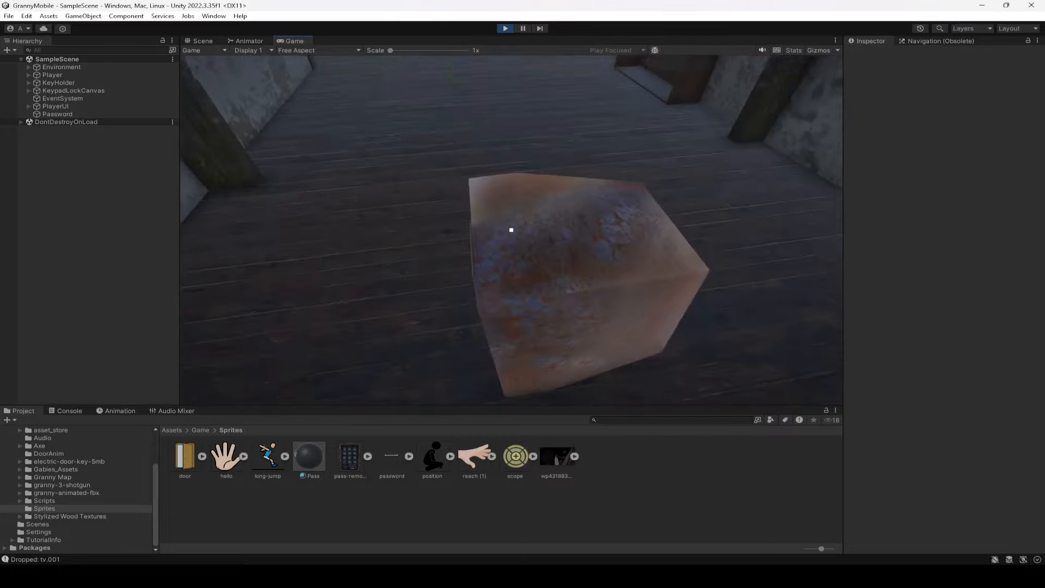
{"action": "key", "text": "s"}
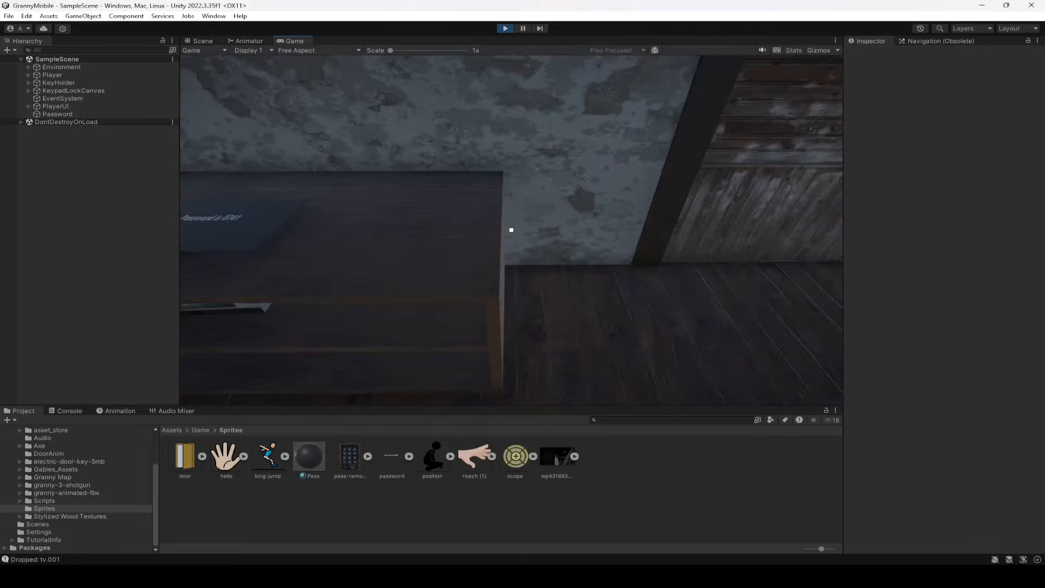
Walk from the living room cabinet to the barred exit door and enter the lock password on its keypad
{"action": "key", "text": "w"}
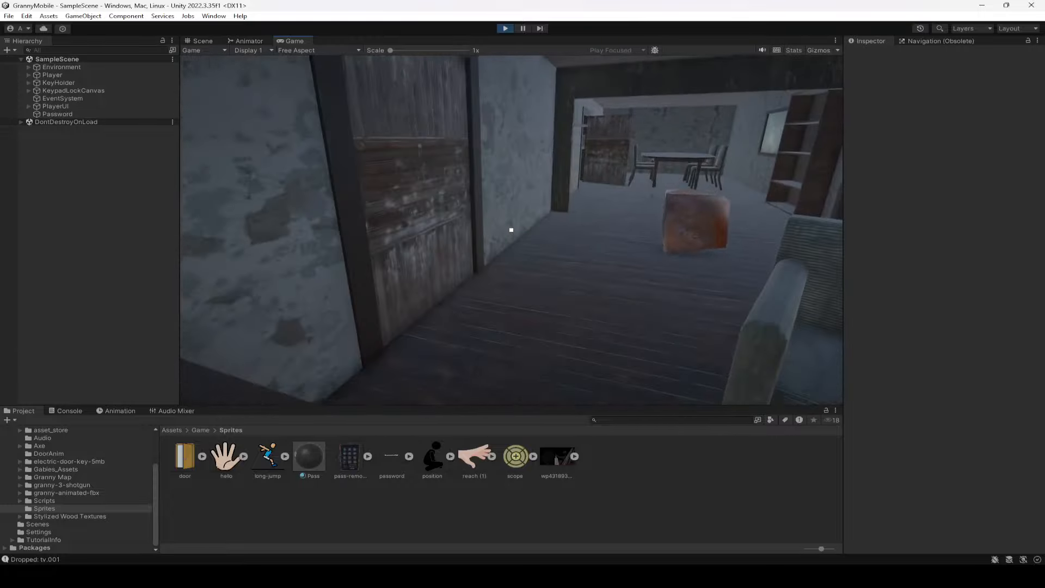
{"action": "key", "text": "w"}
{"action": "key", "text": "w"}
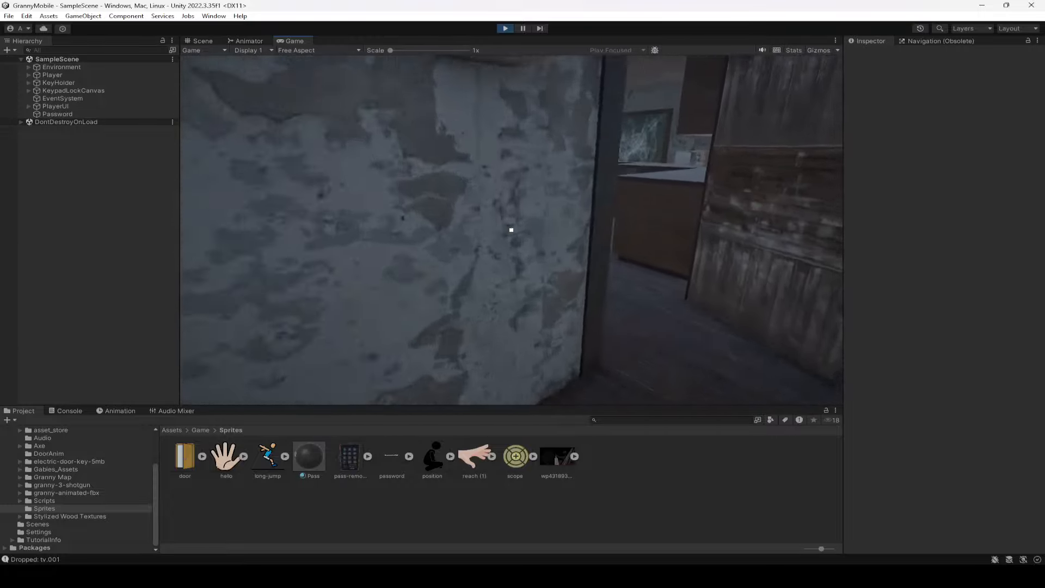
{"action": "key", "text": "w"}
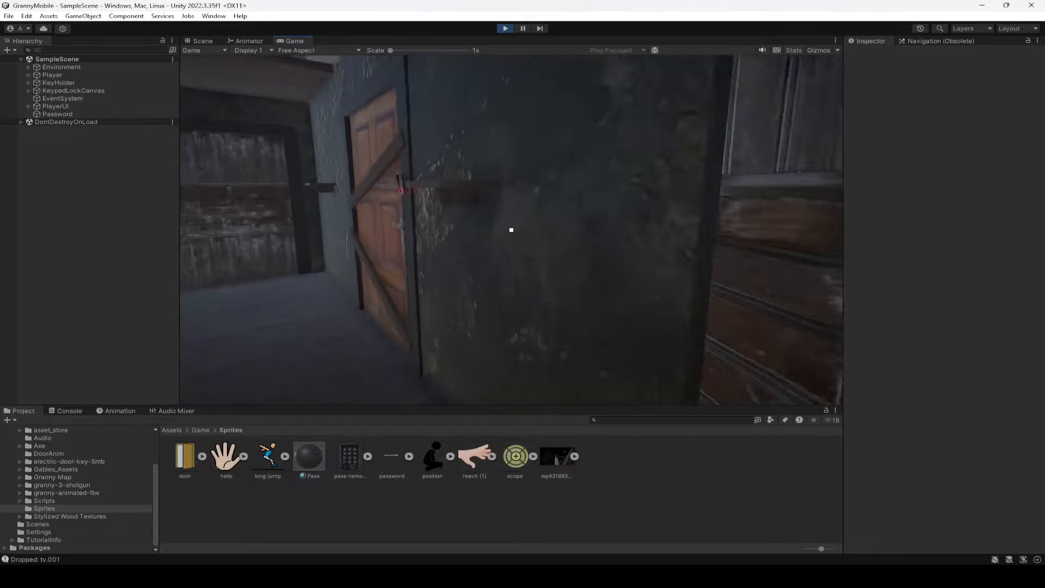
{"action": "left_click", "coordinate": [498, 235]}
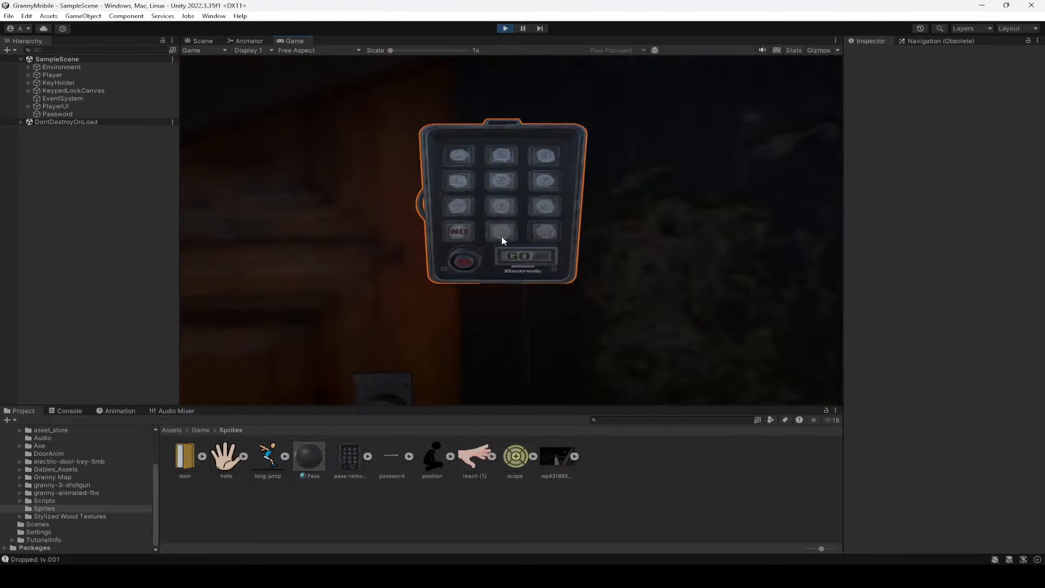
{"action": "left_click", "coordinate": [455, 159]}
{"action": "left_click", "coordinate": [532, 254]}
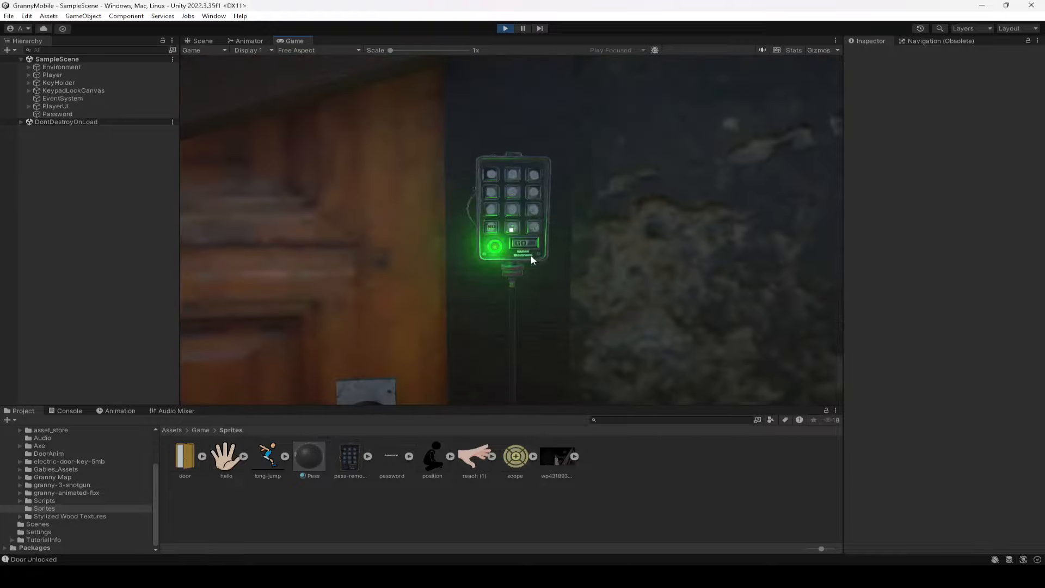
Walk through the kitchen and dining room back to the living room and examine the closed door beside the cabinet
{"action": "key", "text": "s"}
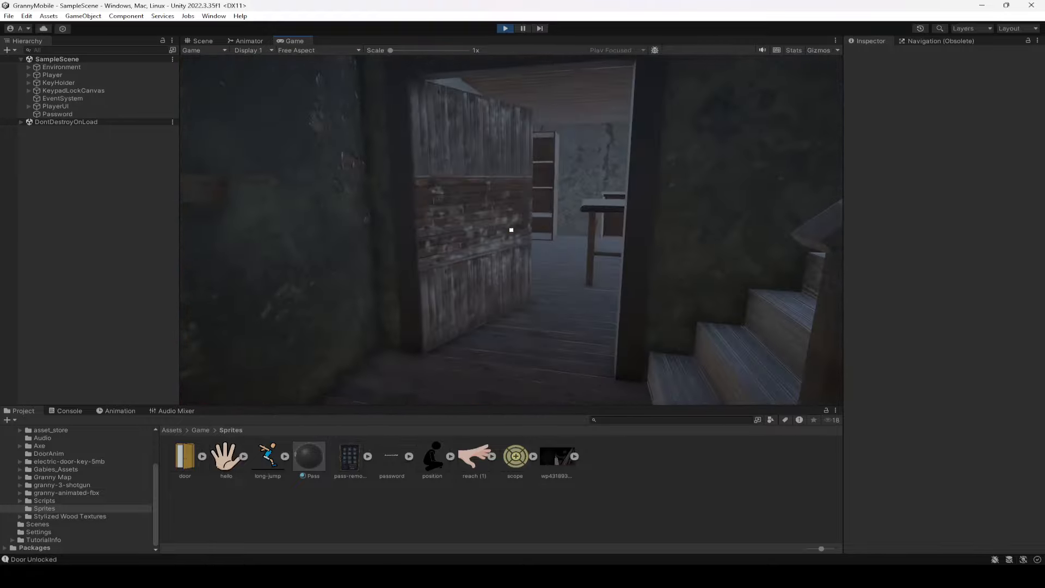
{"action": "key", "text": "w"}
{"action": "key", "text": "w"}
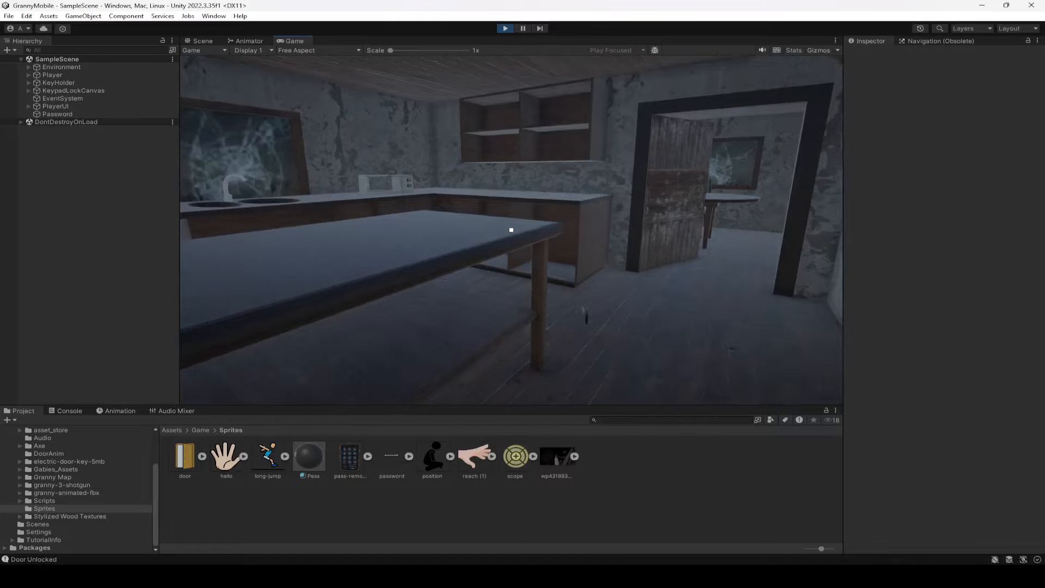
{"action": "key", "text": "w"}
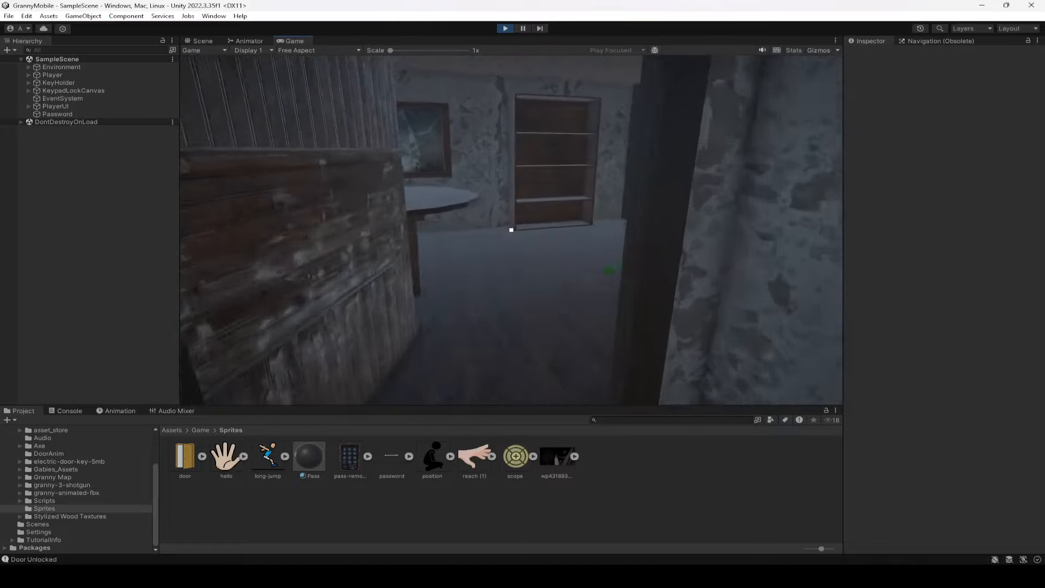
{"action": "key", "text": "w"}
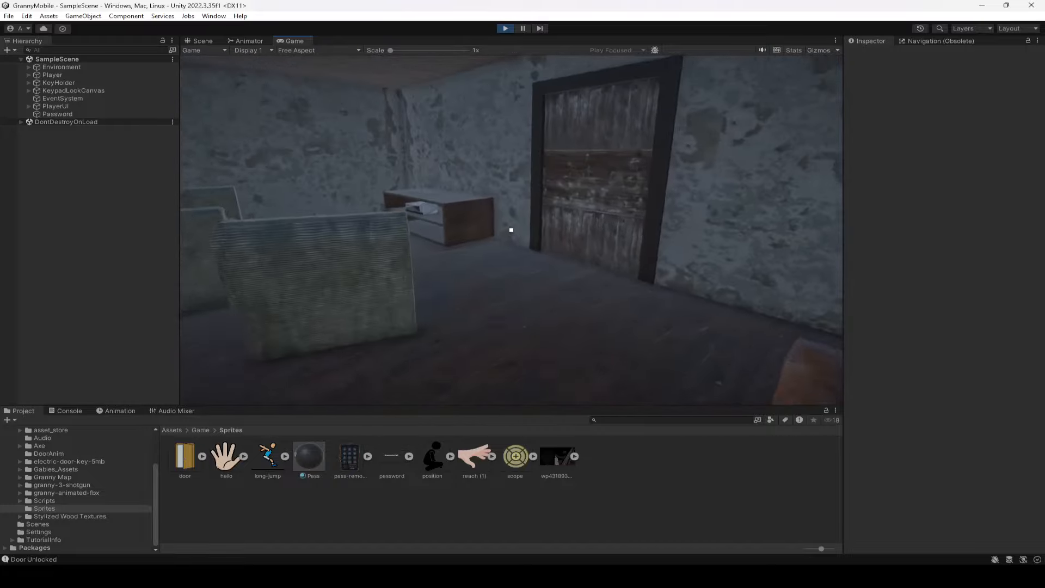
{"action": "key", "text": "w"}
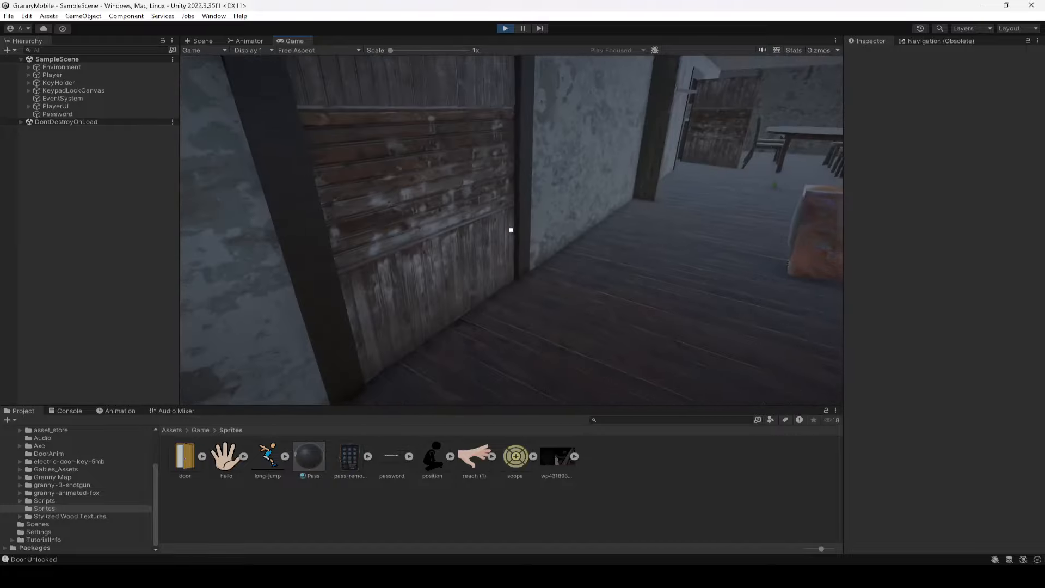
{"action": "key", "text": "w"}
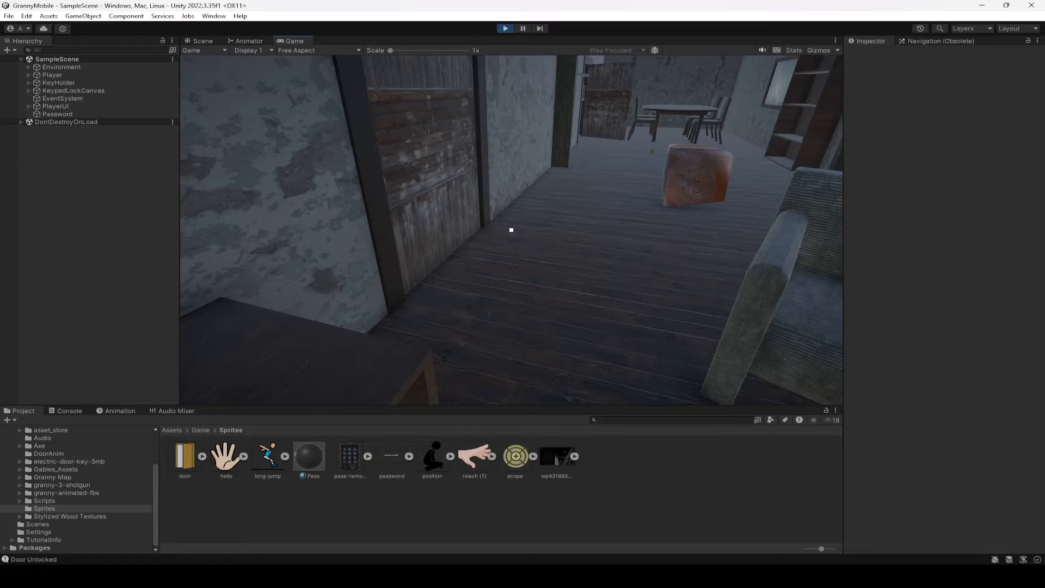
{"action": "key", "text": "w"}
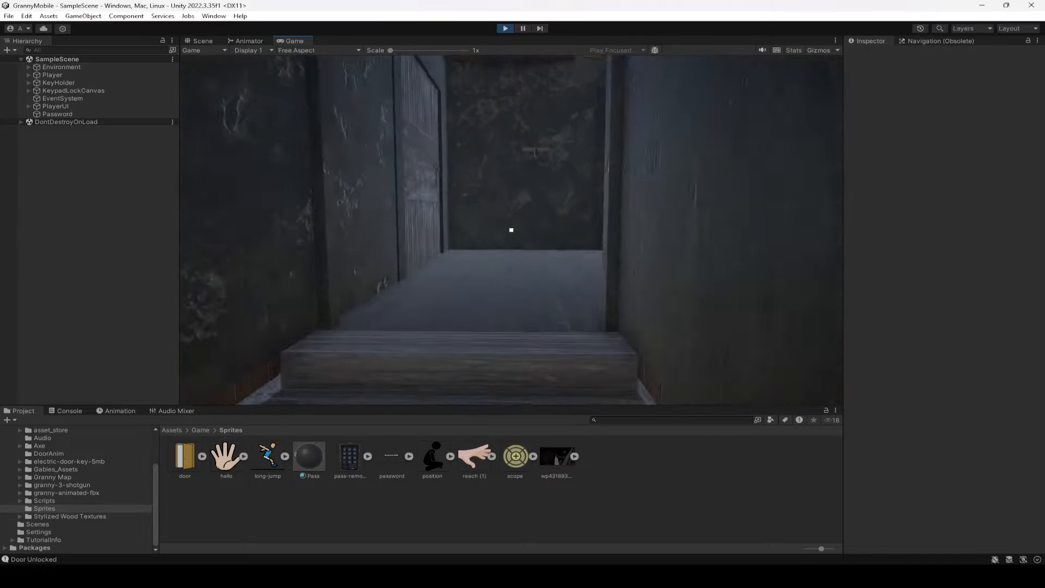
Explore the staircases, upper hallway doors and basement cells of the house in the running game
{"action": "key", "text": "w"}
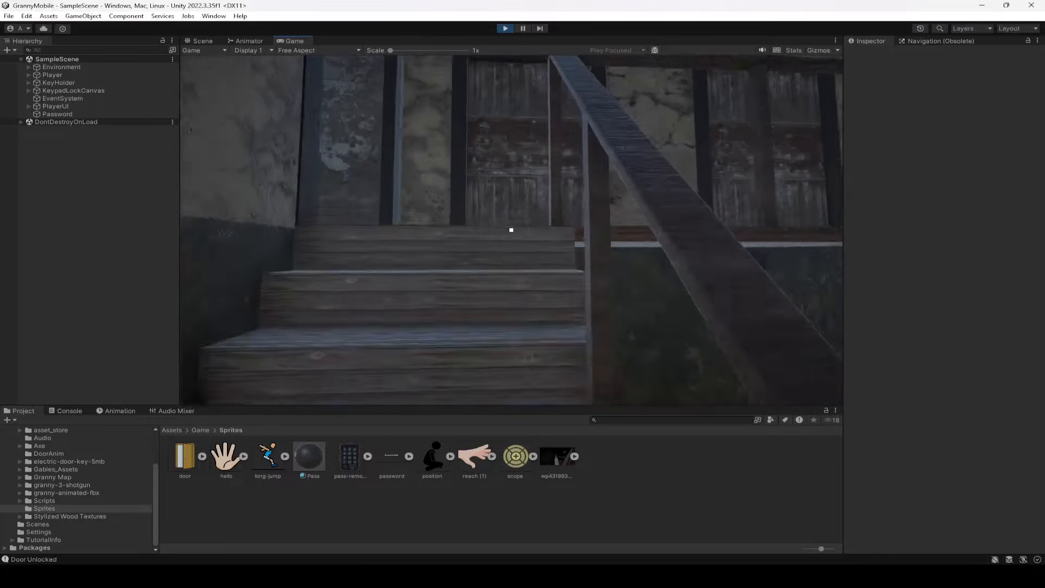
{"action": "key", "text": "w"}
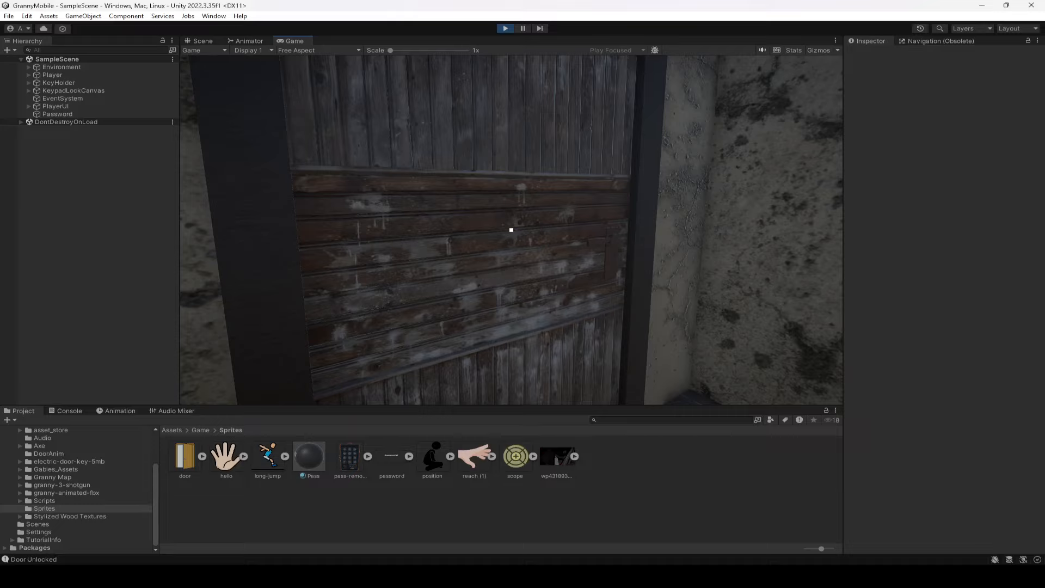
{"action": "key", "text": "w"}
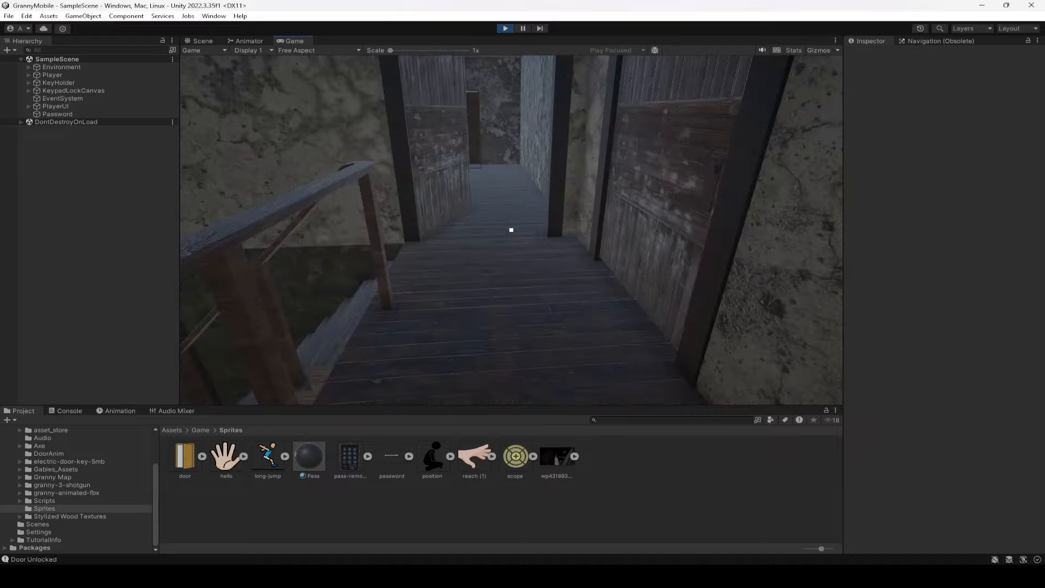
{"action": "key", "text": "w"}
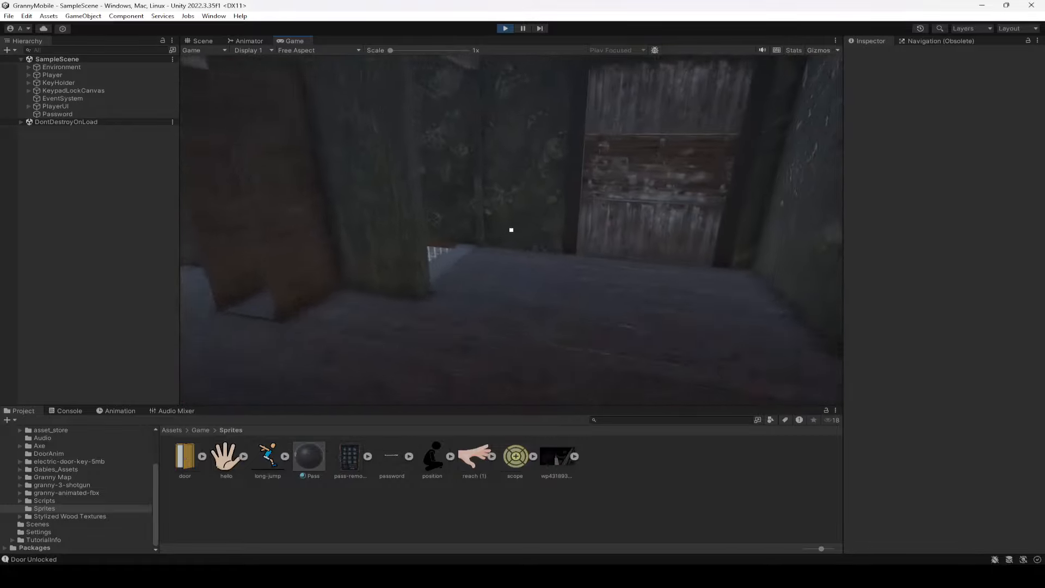
{"action": "key", "text": "w"}
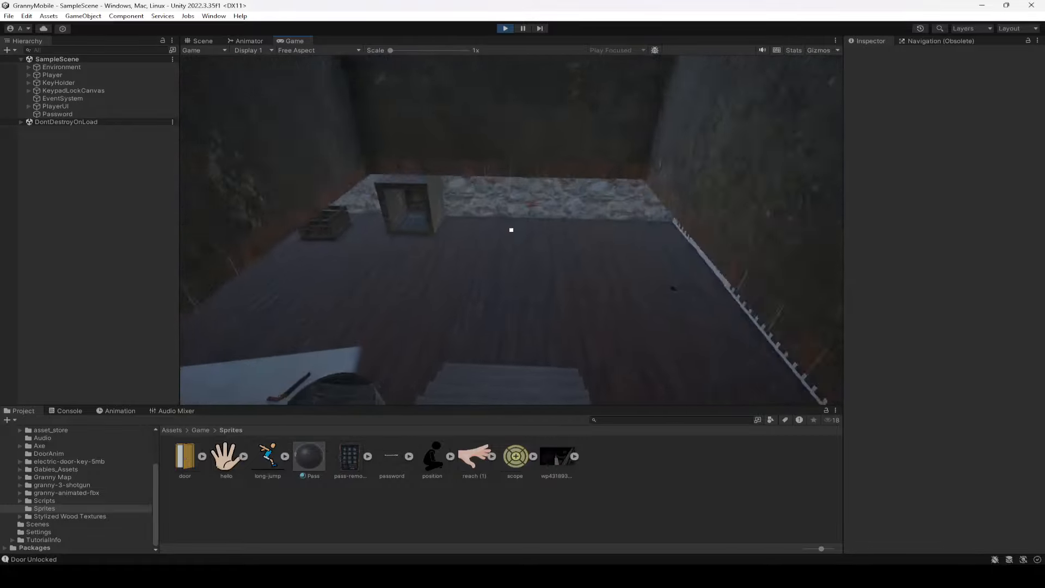
{"action": "key", "text": "s"}
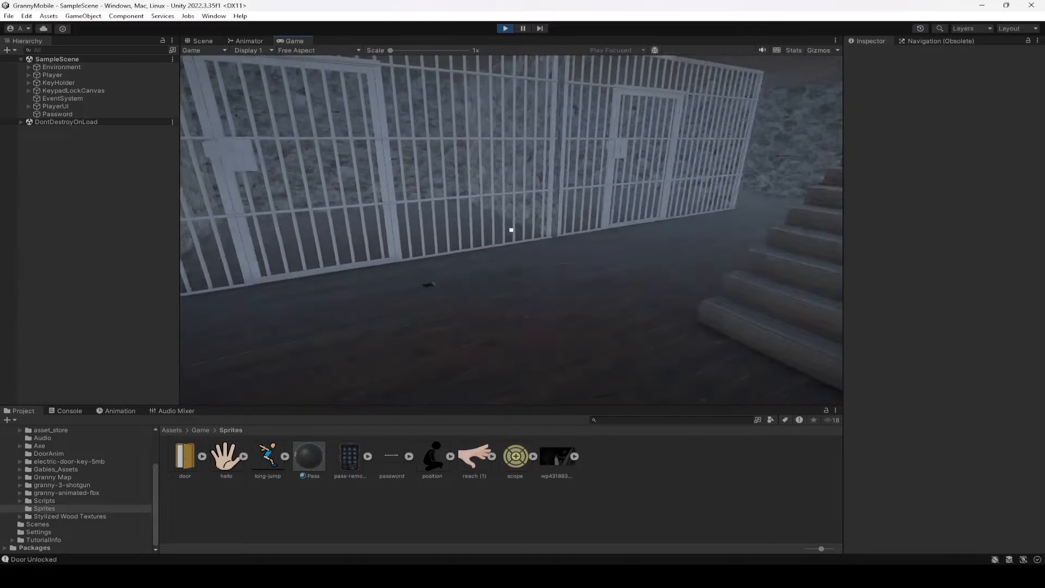
{"action": "key", "text": "w"}
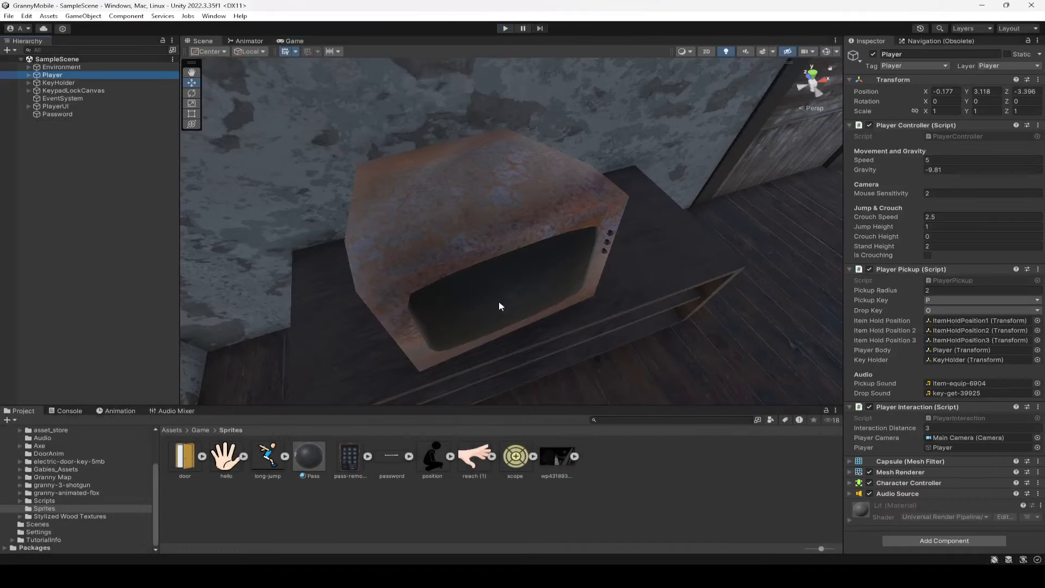
Locate the closed living room door ExitDoor.004 in the scene and copy the Door Controller component from ExitDoor.002
{"action": "right_click_drag", "start_coordinate": [499, 306], "coordinate": [570, 276]}
{"action": "left_click", "coordinate": [570, 276]}
{"action": "left_click", "coordinate": [578, 278]}
{"action": "key", "text": "f"}
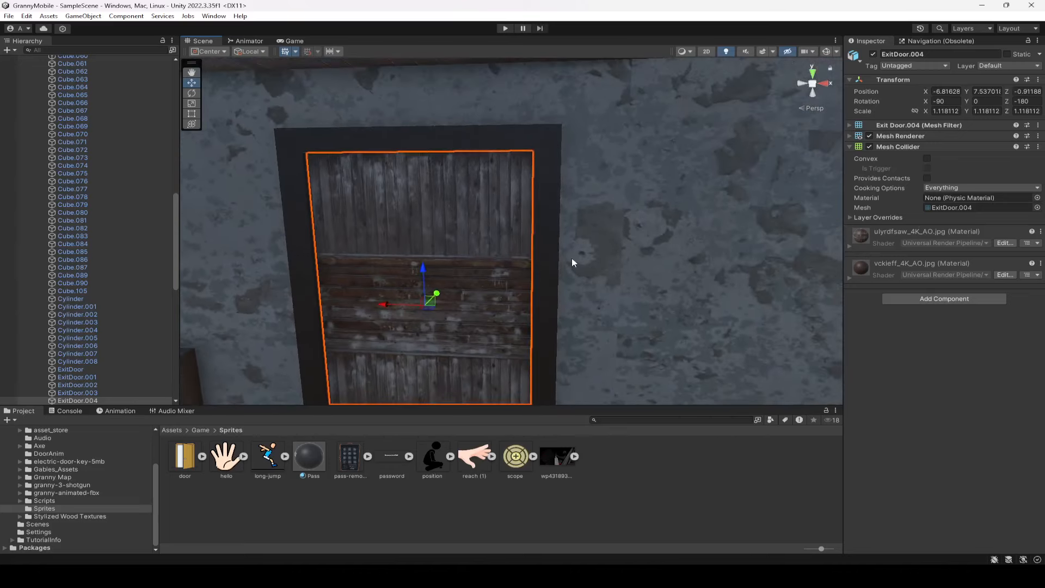
{"action": "scroll", "coordinate": [108, 333], "scroll_direction": "down", "scroll_amount": 3}
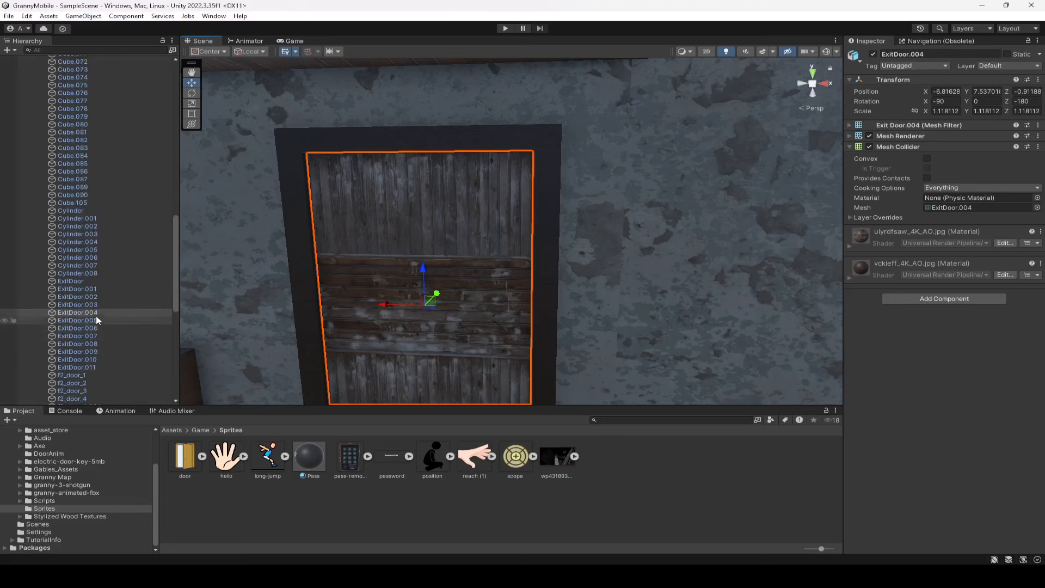
{"action": "left_click", "coordinate": [90, 296]}
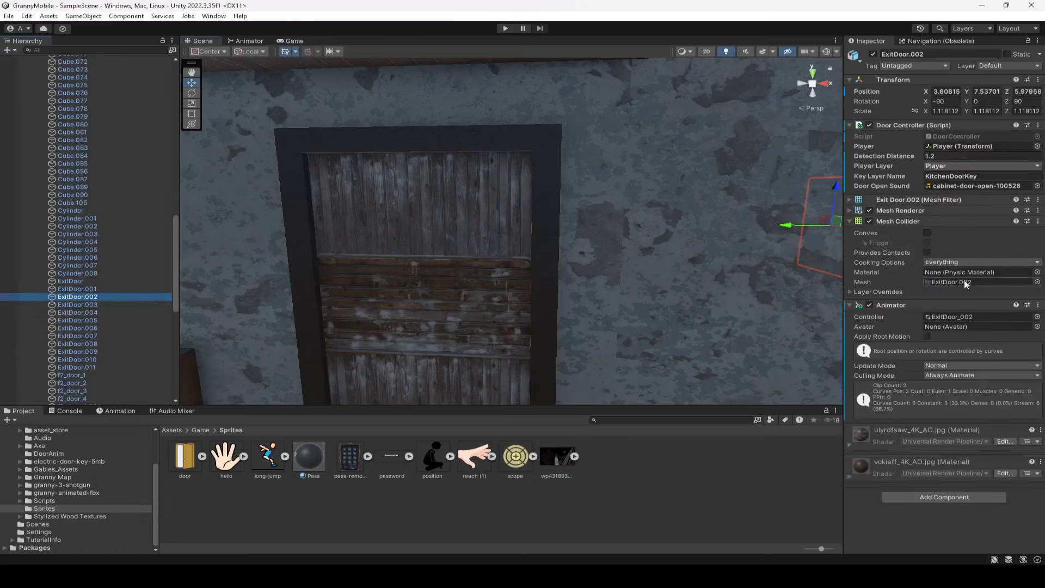
{"action": "left_click", "coordinate": [1037, 125]}
{"action": "left_click", "coordinate": [962, 194]}
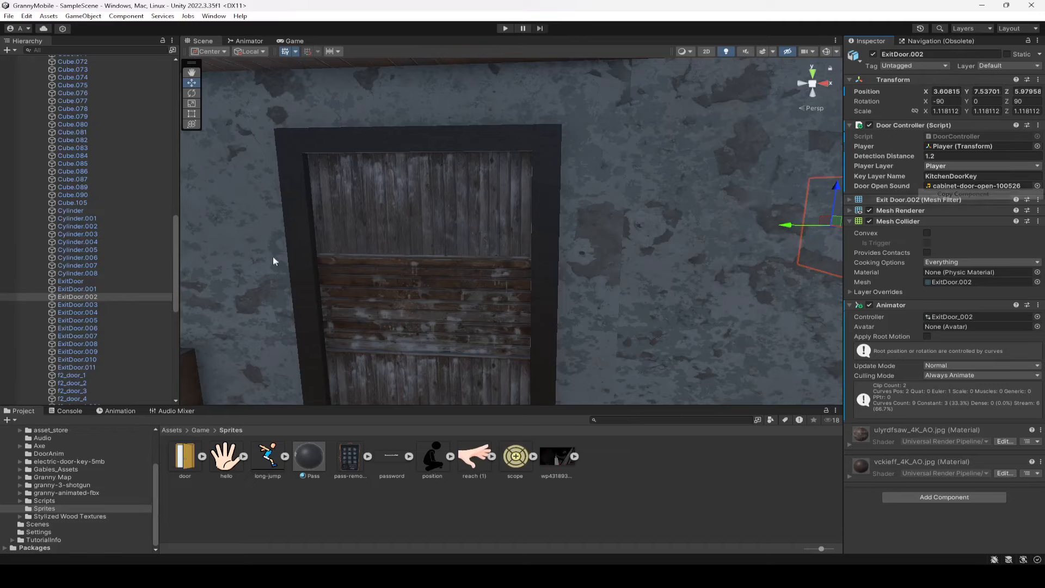
Paste the copied Door Controller as a new component on ExitDoor.004
{"action": "left_click", "coordinate": [95, 312]}
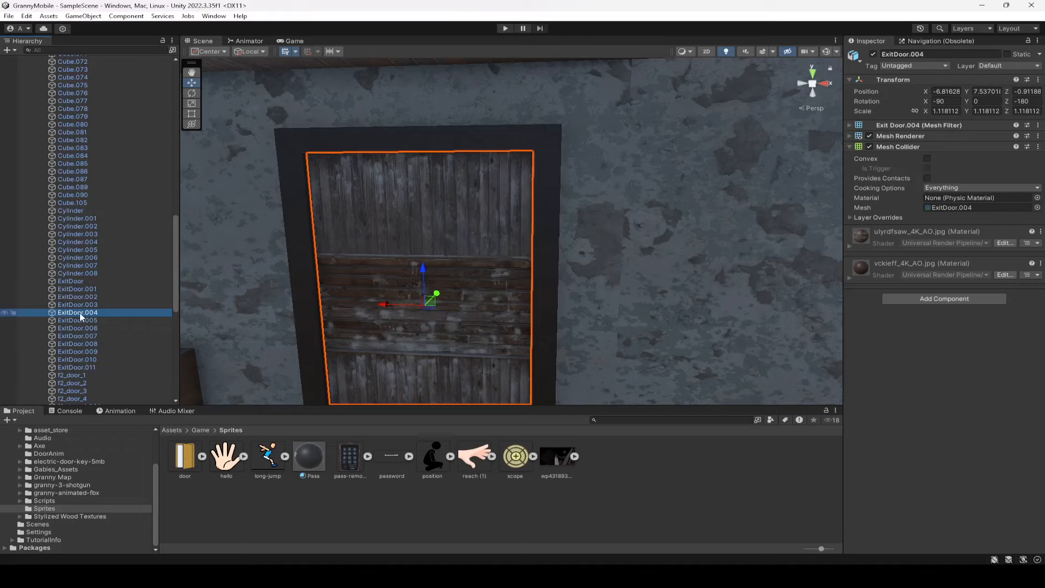
{"action": "left_click", "coordinate": [1037, 147]}
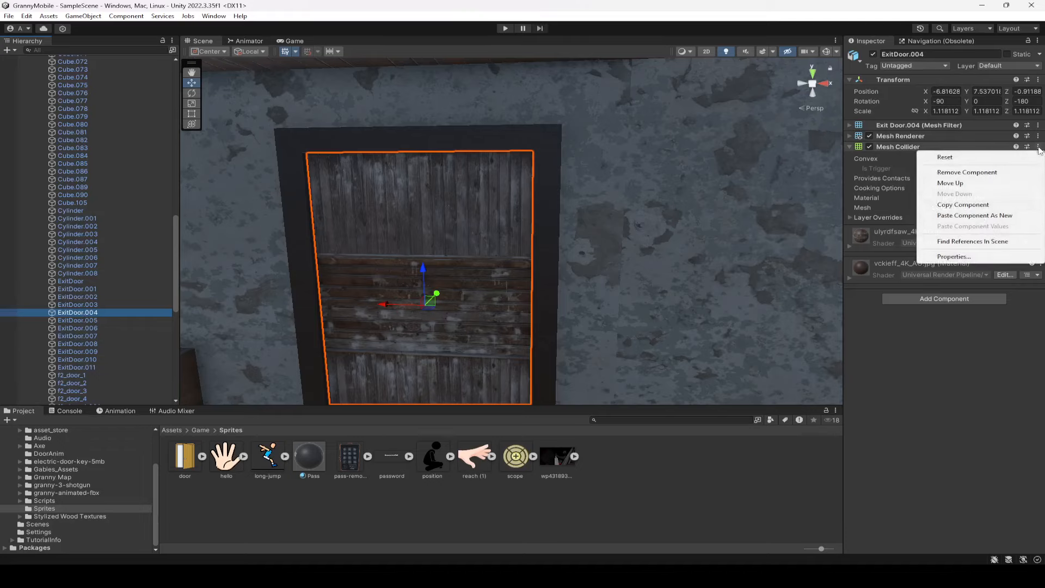
{"action": "left_click", "coordinate": [974, 212]}
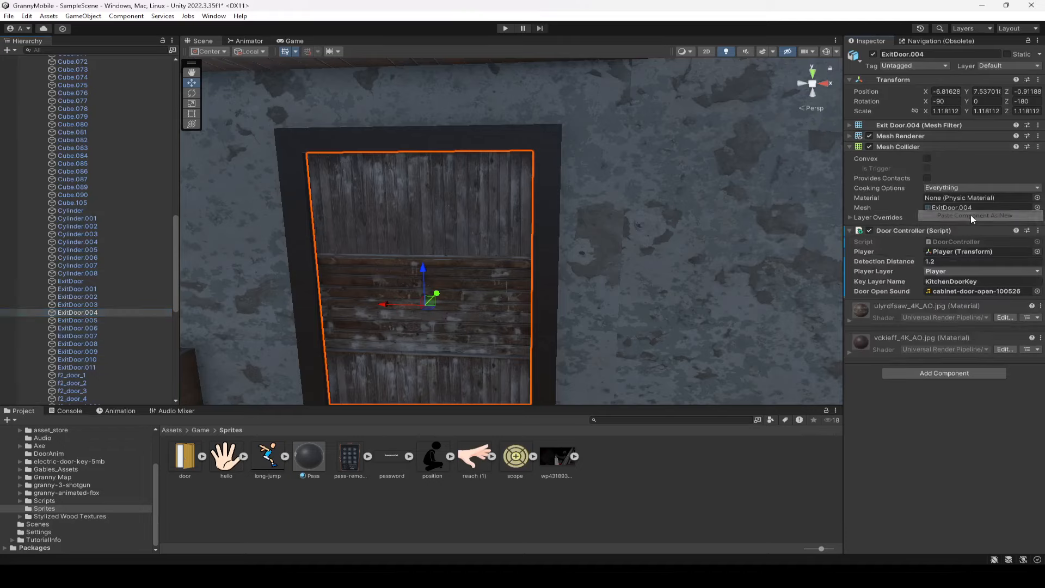
Create an animation clip named Idle4 for ExitDoor.004 in the DoorAnim folder
{"action": "left_click", "coordinate": [85, 298]}
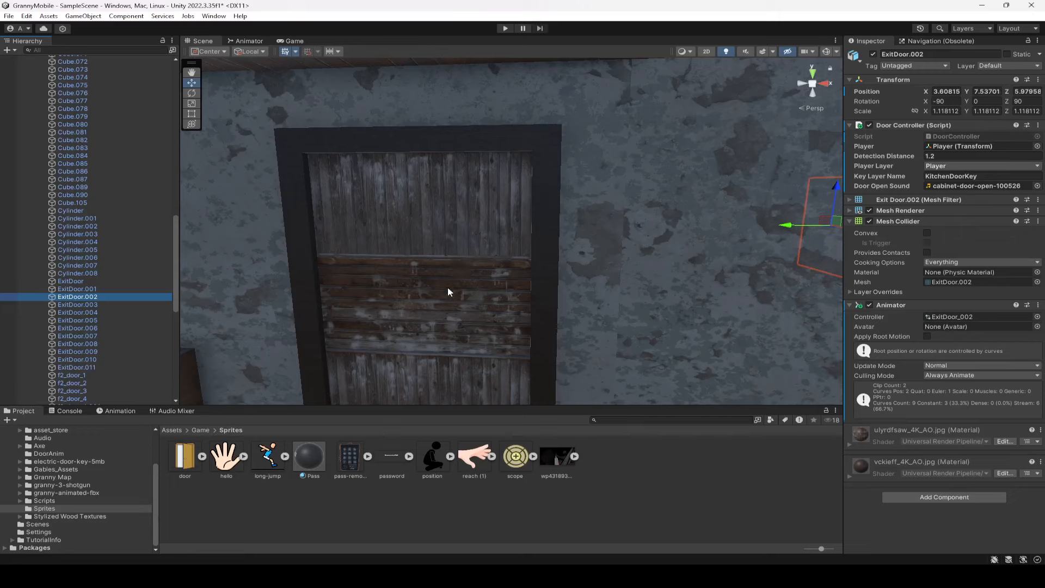
{"action": "left_click", "coordinate": [85, 312]}
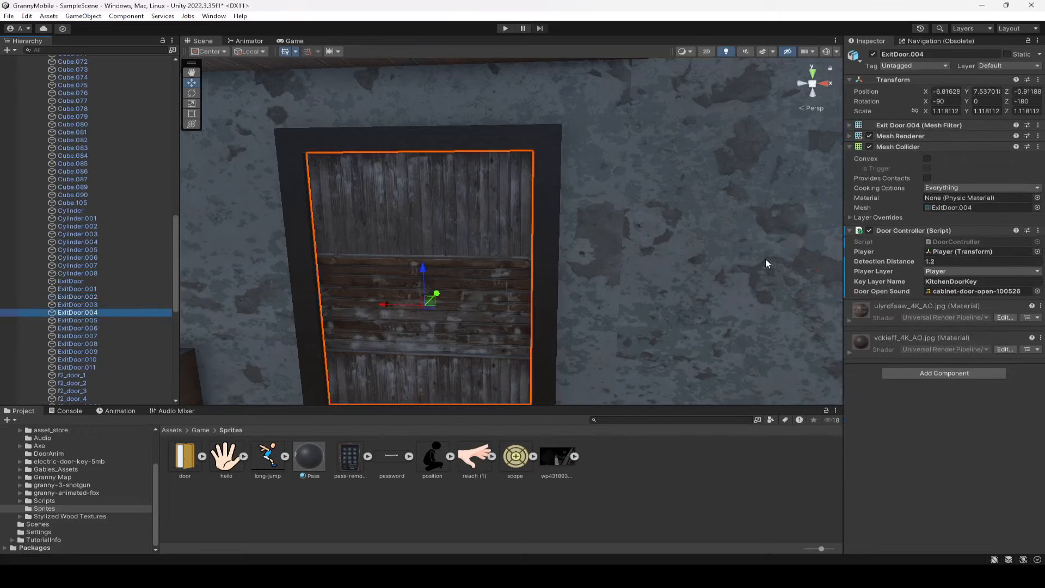
{"action": "left_click", "coordinate": [120, 411]}
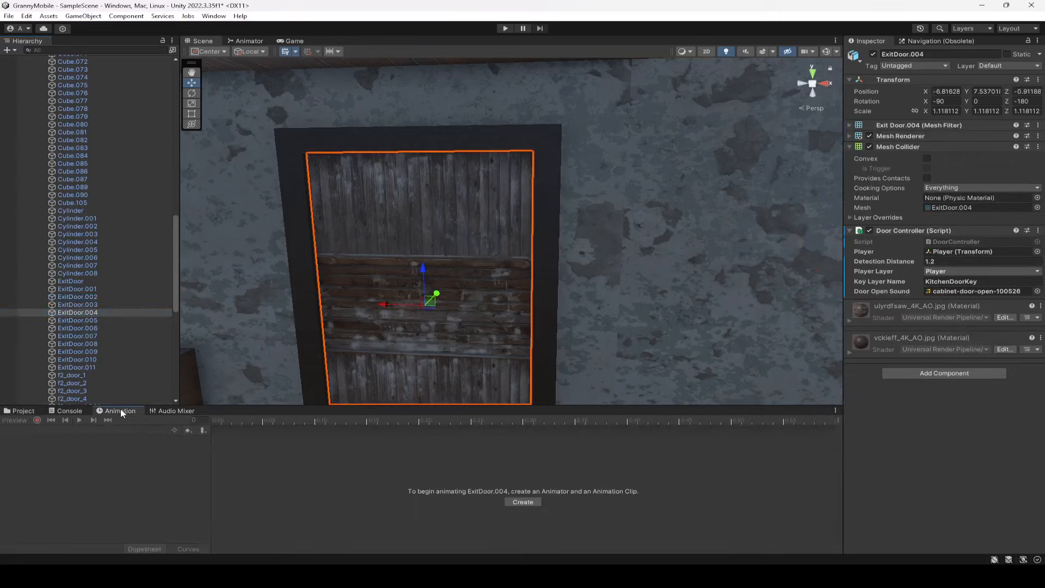
{"action": "left_click", "coordinate": [521, 502]}
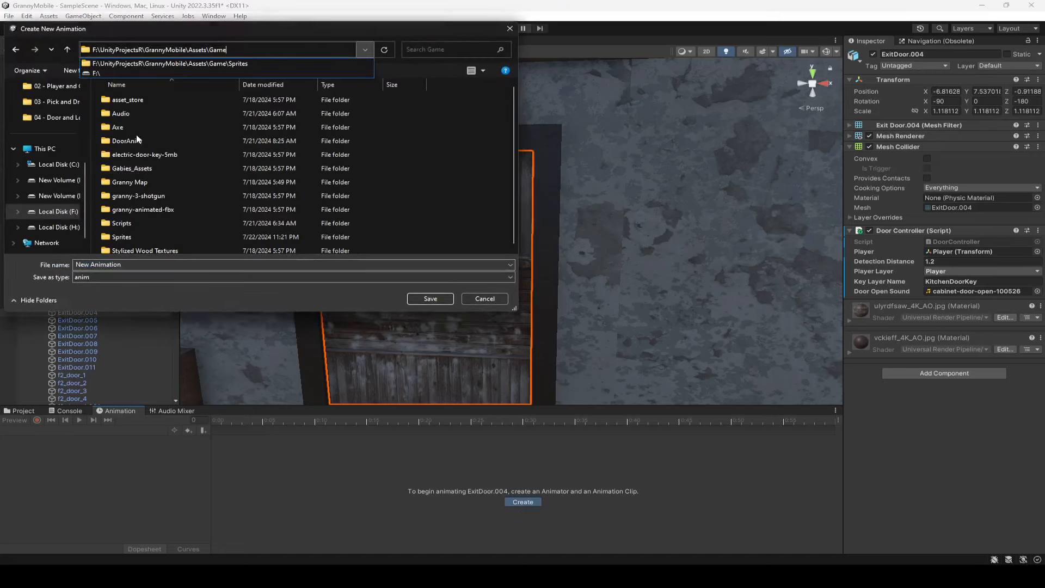
{"action": "double_click", "coordinate": [138, 140]}
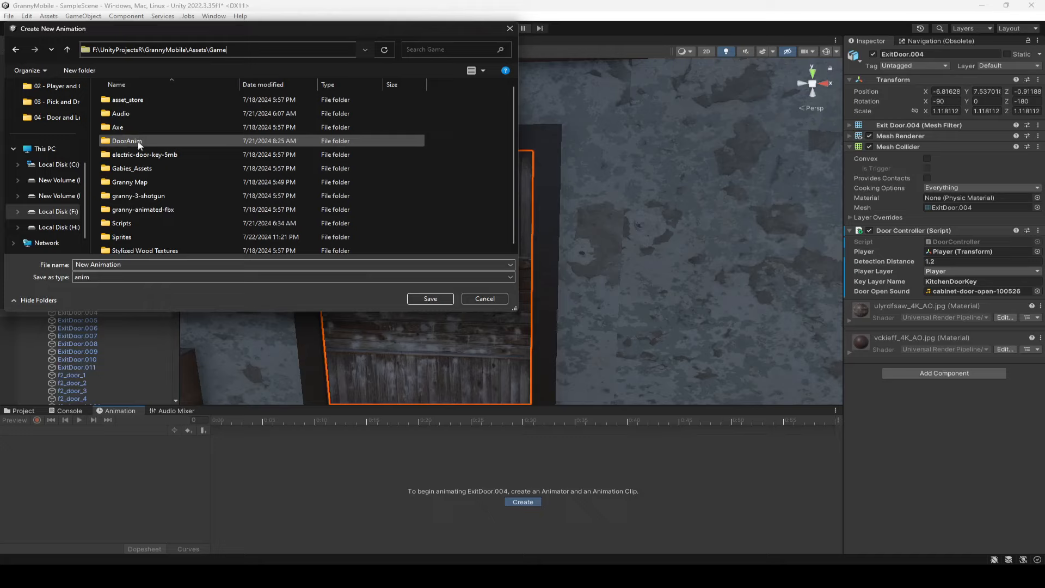
{"action": "left_click", "coordinate": [136, 263]}
{"action": "type", "text": "Idle"}
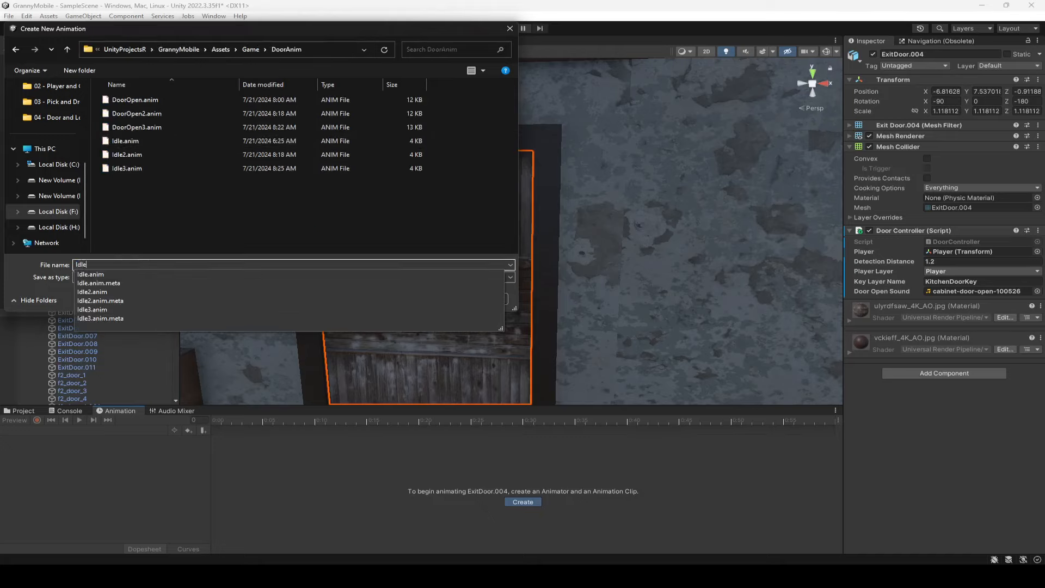
{"action": "type", "text": "4"}
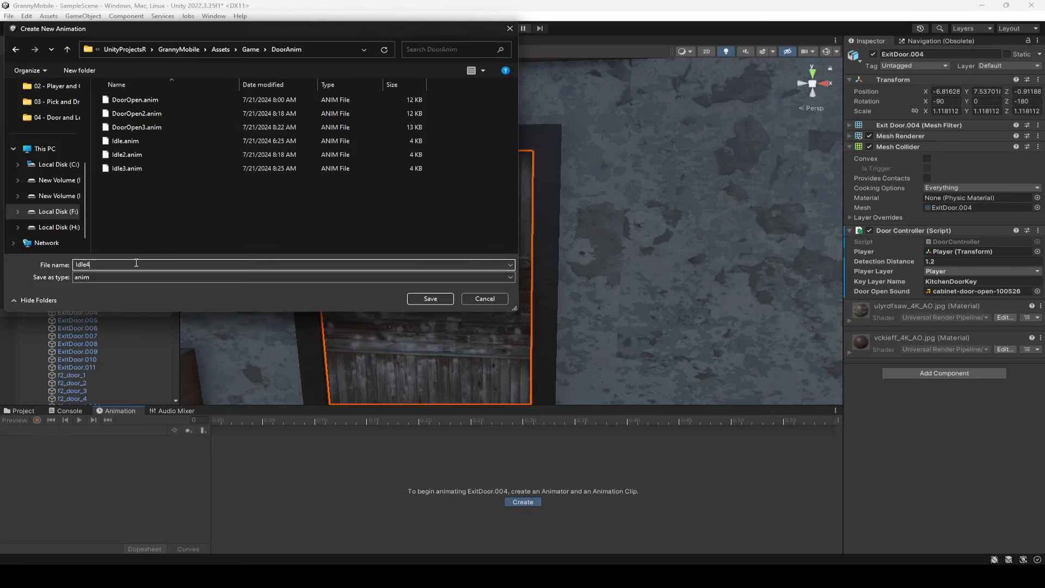
{"action": "left_click", "coordinate": [430, 298]}
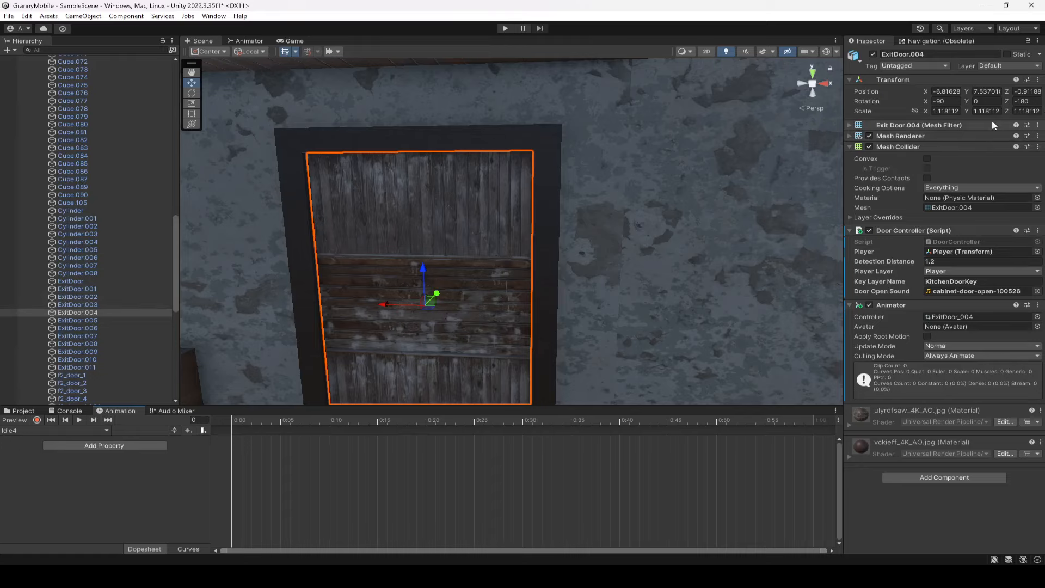
Set the Z rotation of ExitDoor.004 to 0
{"action": "left_click", "coordinate": [1023, 101]}
{"action": "type", "text": "0"}
{"action": "key", "text": "Return"}
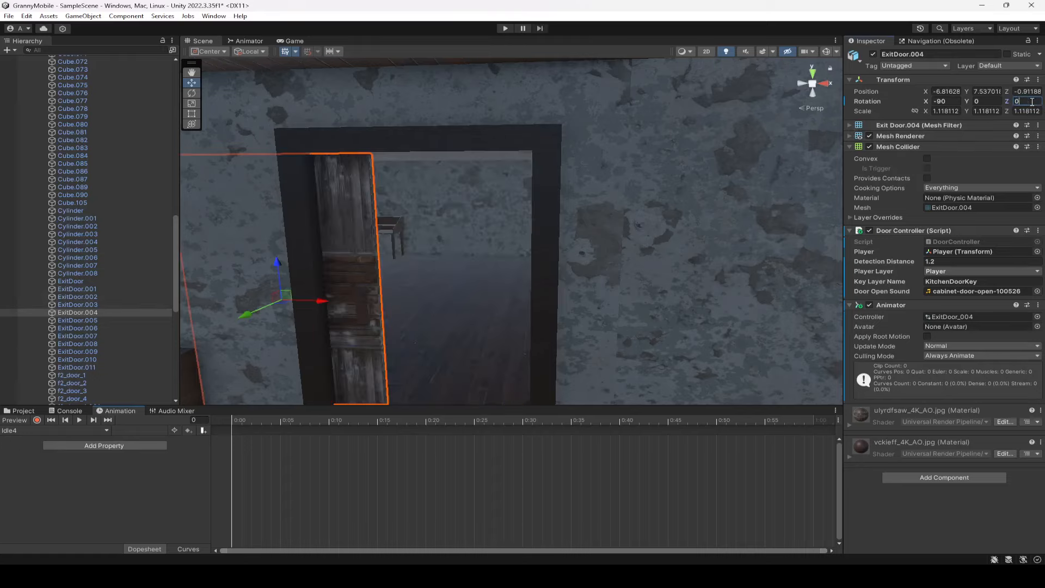
Slide ExitDoor.004 along X into its doorway so it fills the frame, at about X -5.363
{"action": "left_click_drag", "start_coordinate": [357, 298], "coordinate": [476, 262], "text": "alt"}
{"action": "right_click_drag", "start_coordinate": [476, 262], "coordinate": [555, 297]}
{"action": "key", "text": "w"}
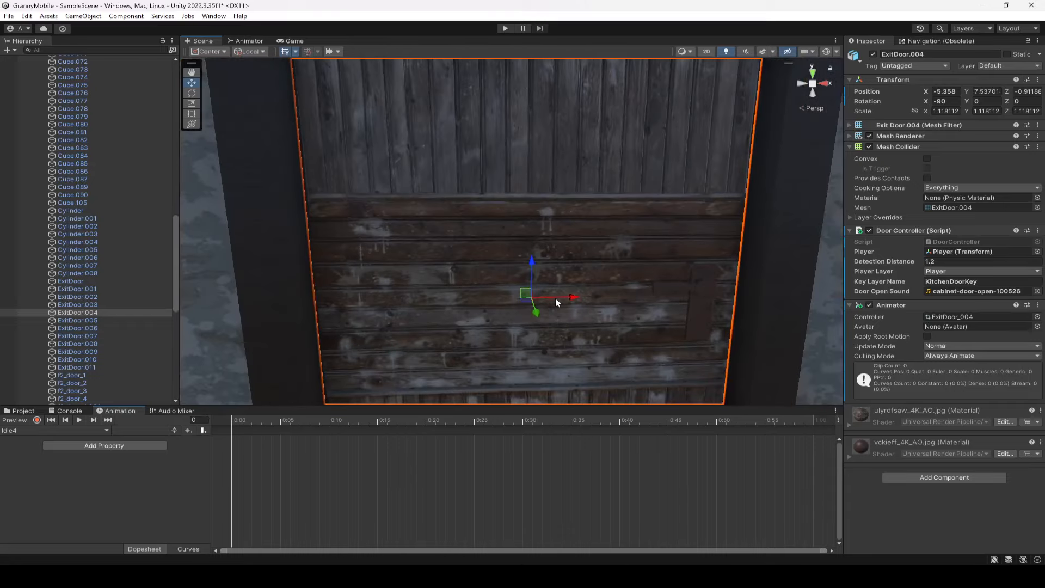
{"action": "left_click_drag", "start_coordinate": [555, 298], "coordinate": [558, 302]}
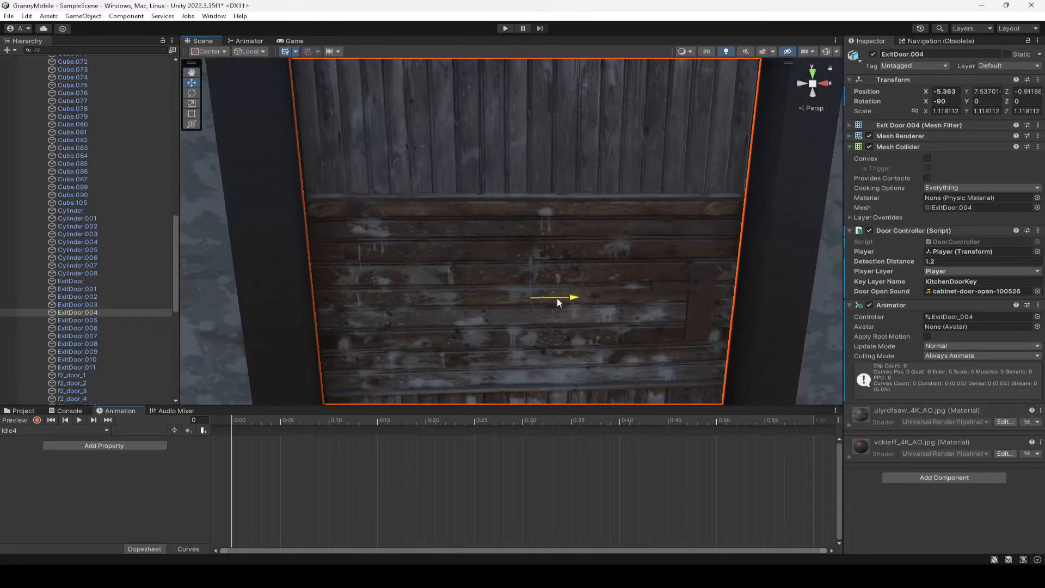
Inspect the door's fit in its frame and nudge ExitDoor.004 along X to about -5.353
{"action": "double_click", "coordinate": [107, 303]}
{"action": "right_click_drag", "start_coordinate": [403, 296], "coordinate": [354, 304]}
{"action": "key", "text": "d"}
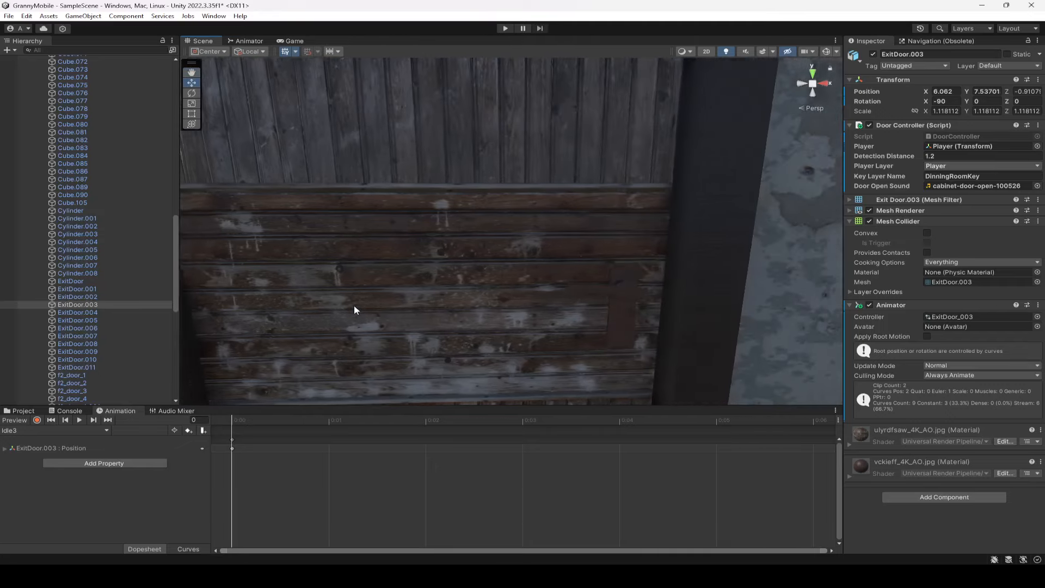
{"action": "key", "text": "a"}
{"action": "key", "text": "s"}
{"action": "key", "text": "d"}
{"action": "key", "text": "w"}
{"action": "left_click", "coordinate": [367, 273]}
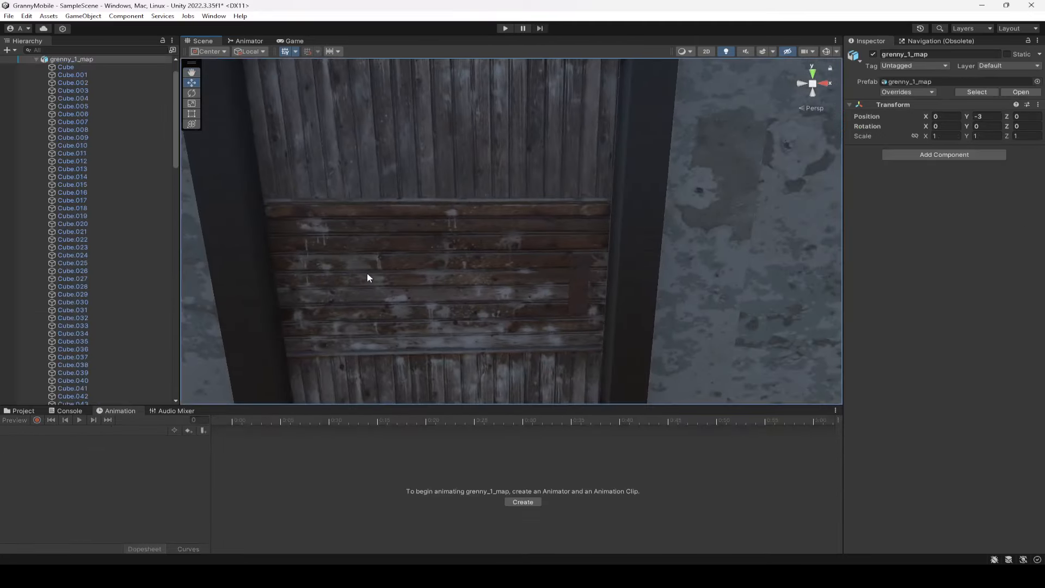
{"action": "left_click", "coordinate": [381, 270]}
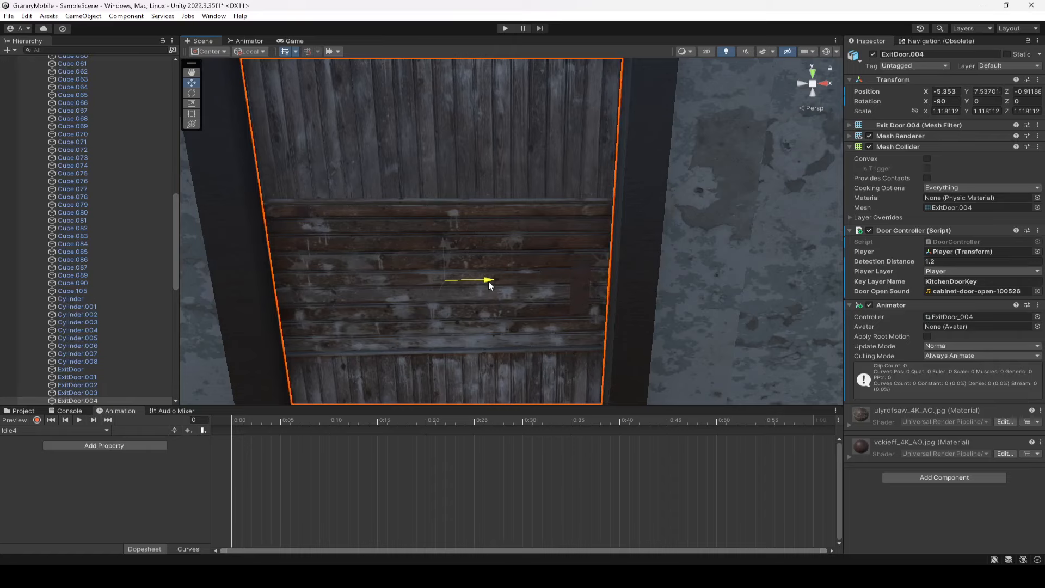
Record the closed position of ExitDoor.004 as a keyframe at frame 0 of the Idle4 clip
{"action": "left_click", "coordinate": [59, 430]}
{"action": "left_click", "coordinate": [109, 449]}
{"action": "left_click", "coordinate": [37, 419]}
{"action": "left_click", "coordinate": [1026, 91]}
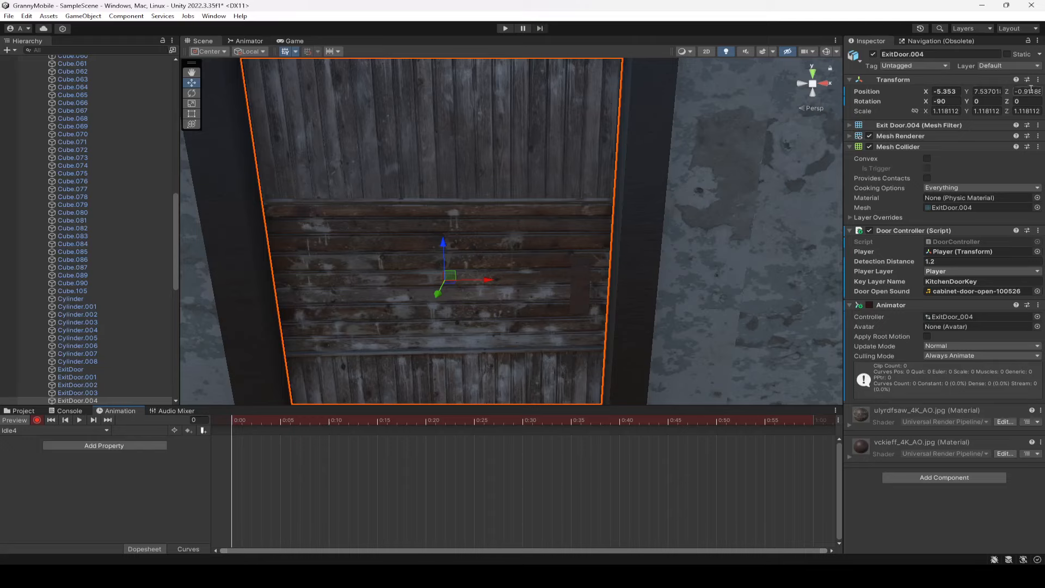
{"action": "key", "text": "BackSpace"}
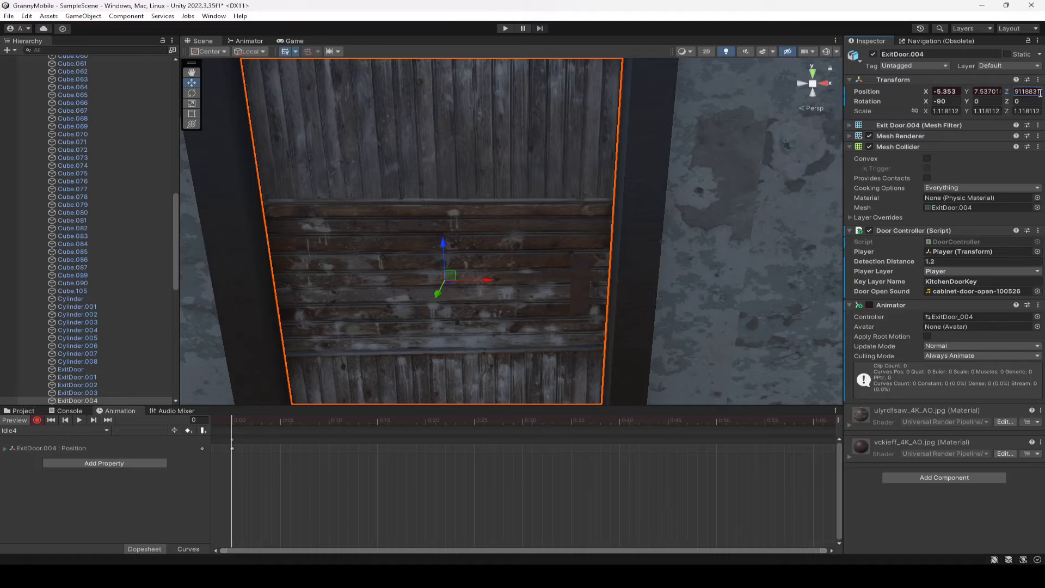
{"action": "type", "text": "1"}
{"action": "key", "text": "Return"}
Create a second animation clip named DoorOpen4 for ExitDoor.004 in the DoorAnim folder
{"action": "left_click", "coordinate": [43, 430]}
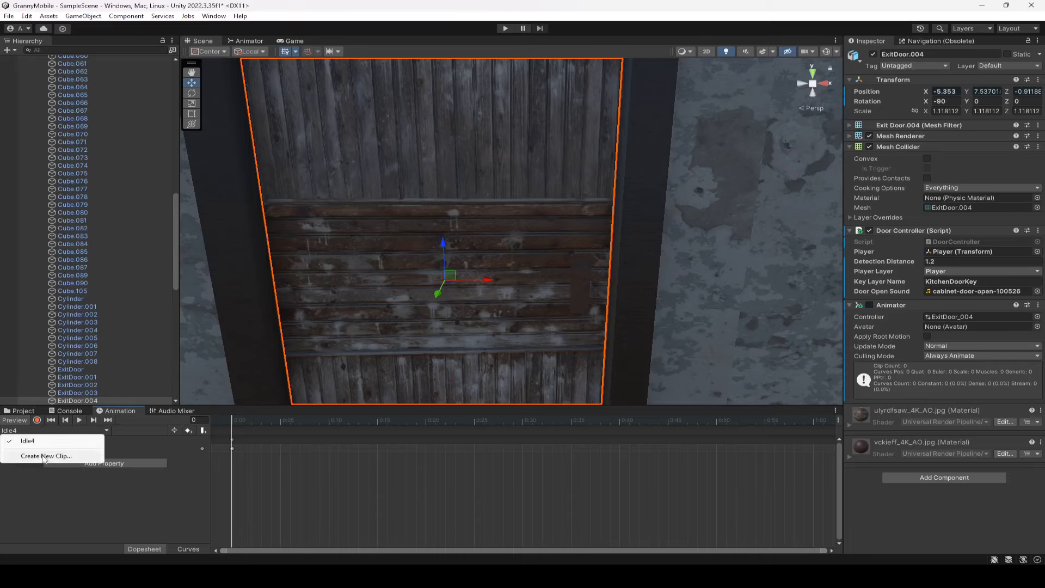
{"action": "left_click", "coordinate": [43, 456]}
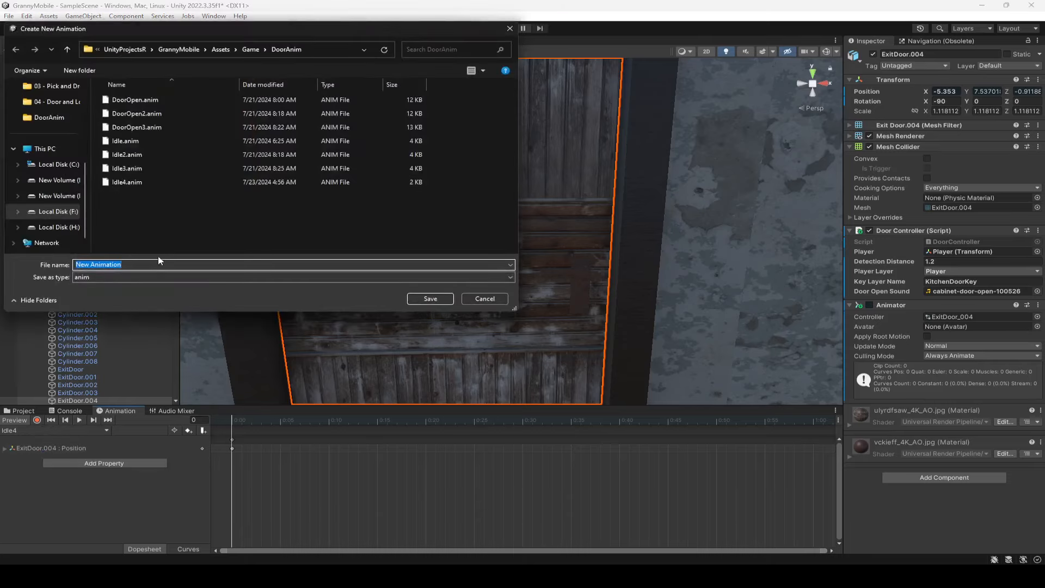
{"action": "type", "text": "DoorOpe"}
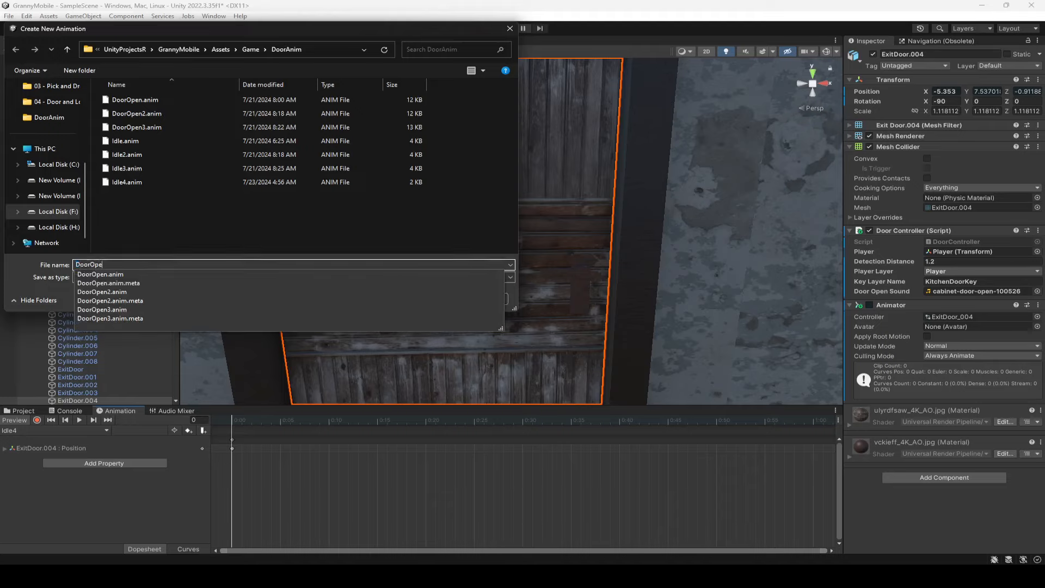
{"action": "type", "text": "n4"}
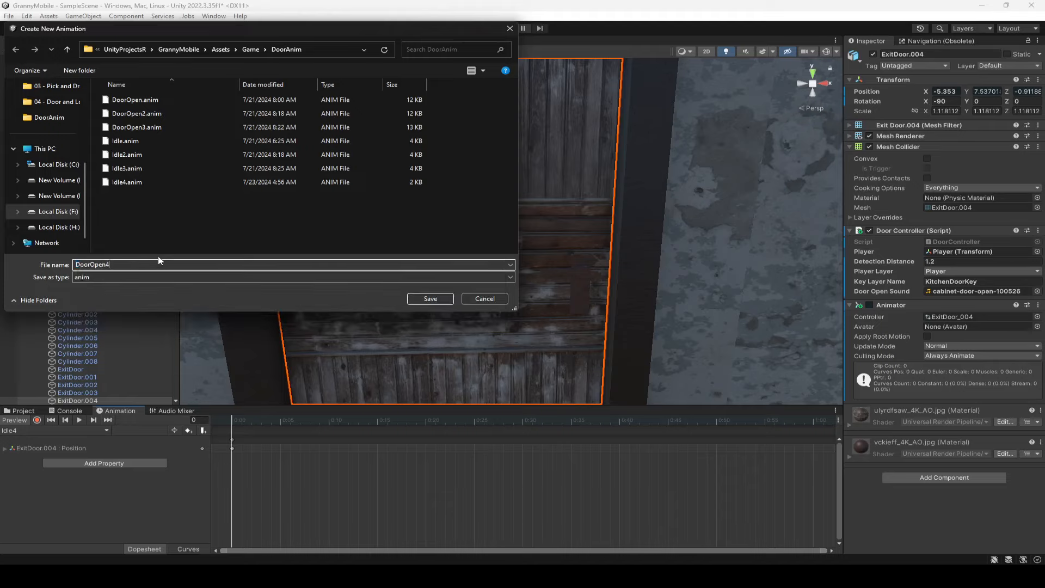
{"action": "left_click", "coordinate": [438, 298]}
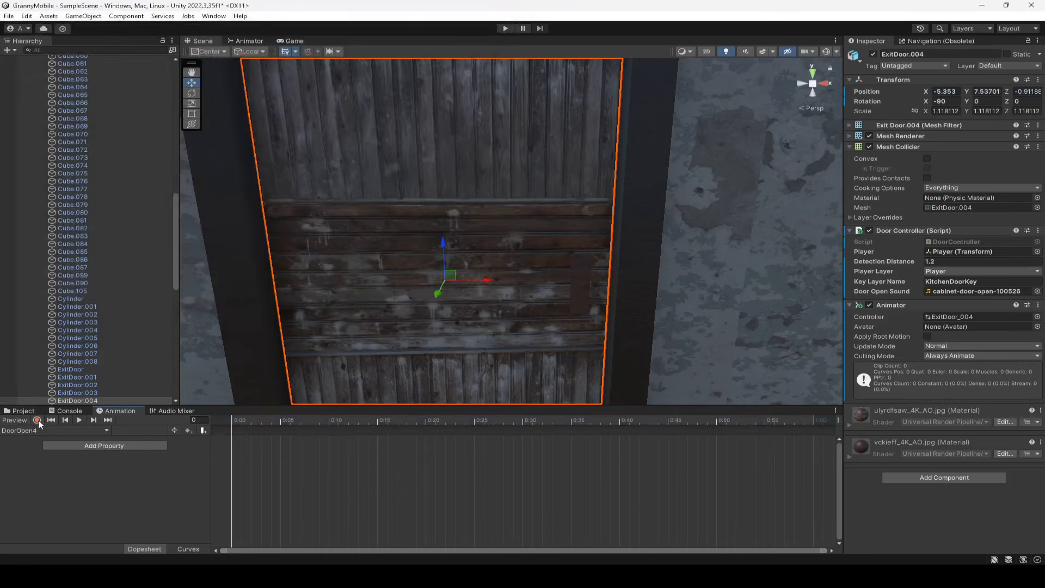
Start recording DoorOpen4 and key the closed position of ExitDoor.004 at frame 0
{"action": "left_click", "coordinate": [37, 420]}
{"action": "left_click", "coordinate": [80, 420]}
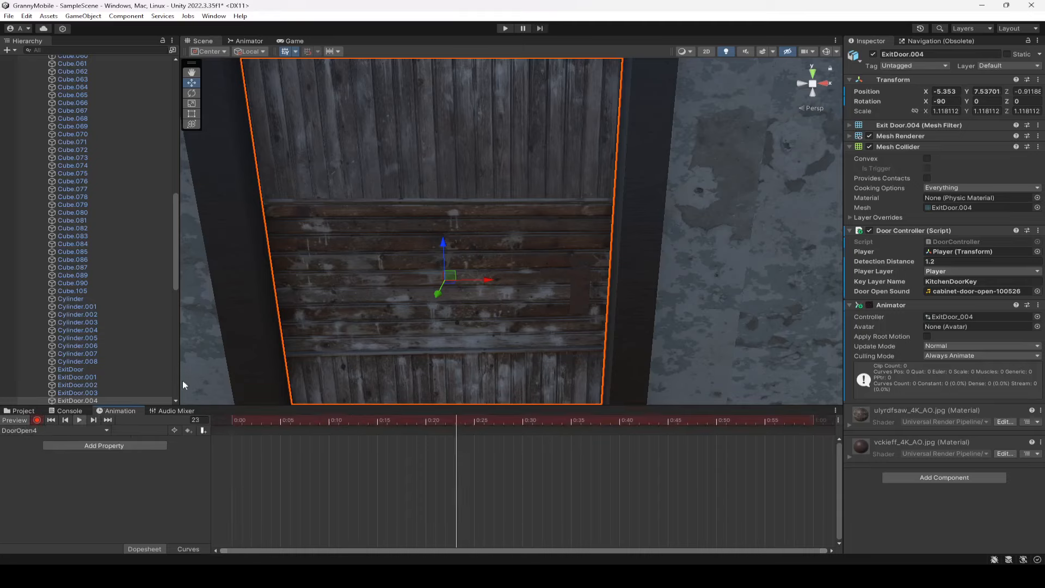
{"action": "left_click", "coordinate": [79, 421]}
{"action": "left_click", "coordinate": [238, 420]}
{"action": "left_click_drag", "start_coordinate": [238, 420], "coordinate": [233, 421]}
{"action": "left_click", "coordinate": [1035, 92]}
{"action": "left_click", "coordinate": [1035, 112]}
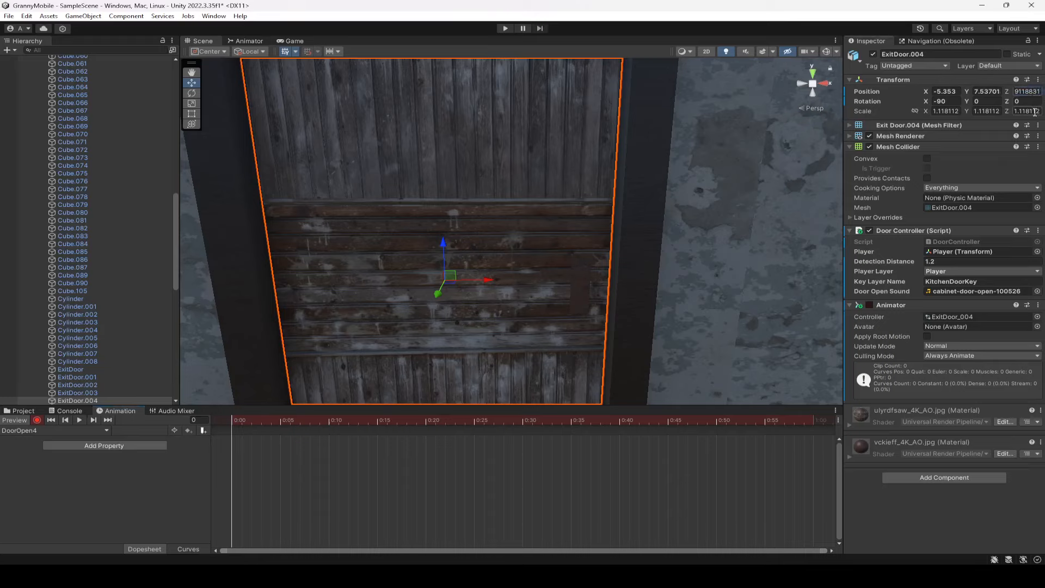
{"action": "key", "text": "BackSpace"}
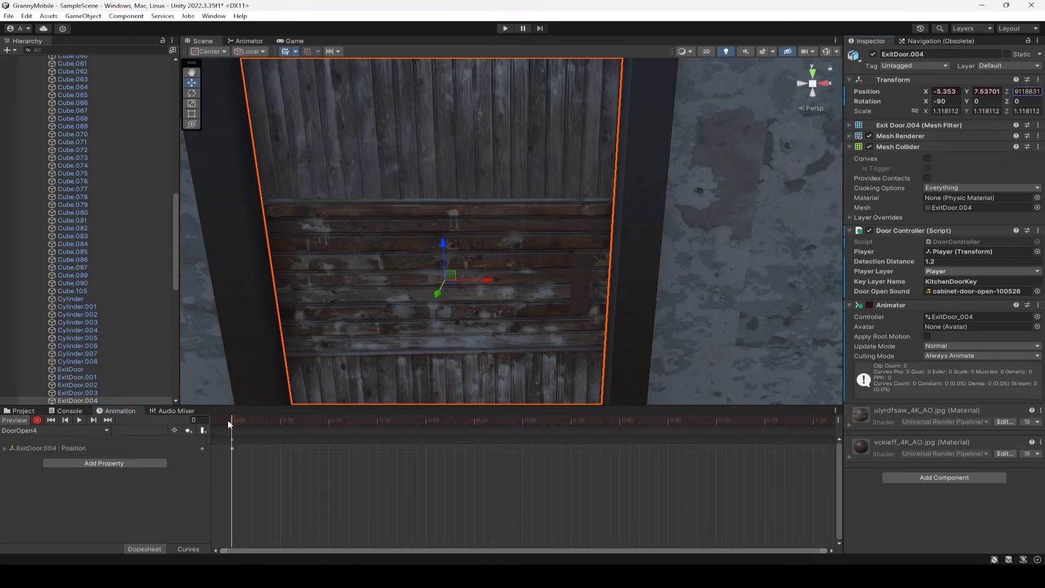
At frame 15, key the door partly open with Z rotation about -23.6 and position about X -5.501, Z -0.33
{"action": "left_click_drag", "start_coordinate": [232, 423], "coordinate": [378, 424]}
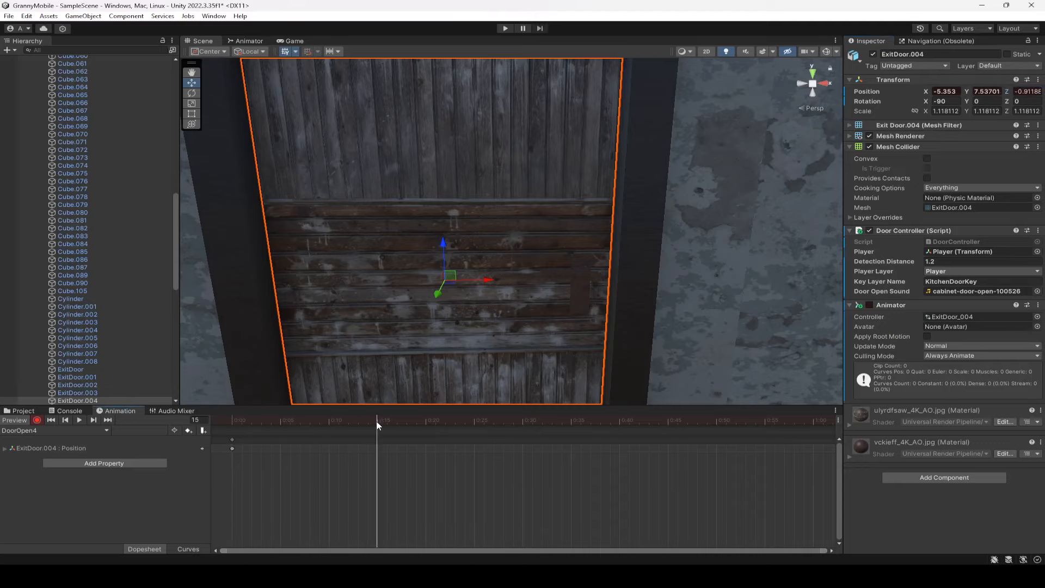
{"action": "left_click", "coordinate": [191, 93]}
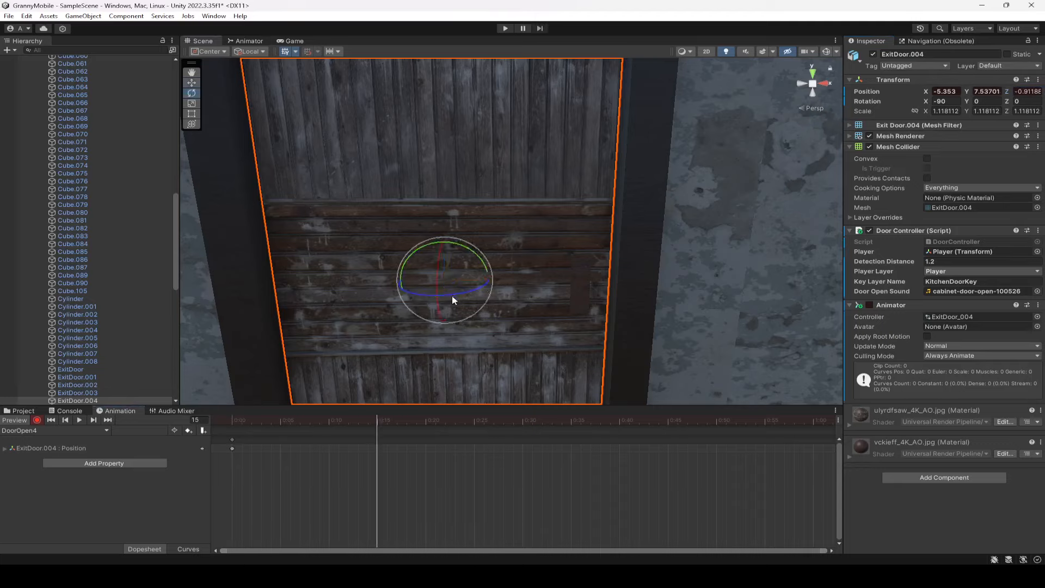
{"action": "mouse_move", "coordinate": [453, 298]}
{"action": "left_mouse_down"}
{"action": "mouse_move", "coordinate": [485, 279]}
{"action": "mouse_move", "coordinate": [441, 285]}
{"action": "left_mouse_up"}
{"action": "key", "text": "w"}
{"action": "left_click_drag", "start_coordinate": [472, 265], "coordinate": [476, 269]}
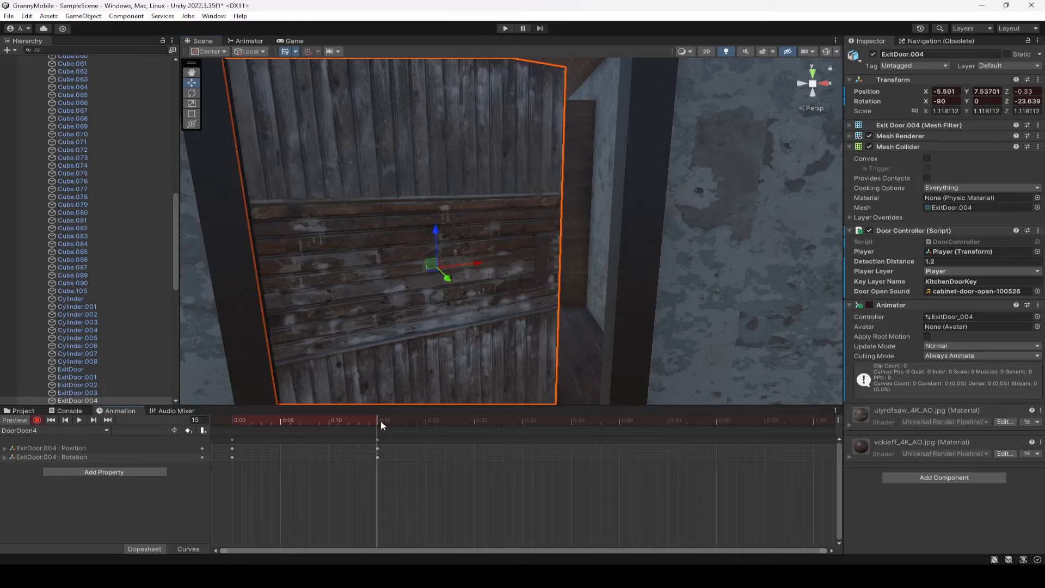
At frame 30, key the door swung further open with Z rotation about -58.4 and position about X -6.156, Z 0.46
{"action": "left_click_drag", "start_coordinate": [503, 417], "coordinate": [521, 417]}
{"action": "left_click", "coordinate": [191, 93]}
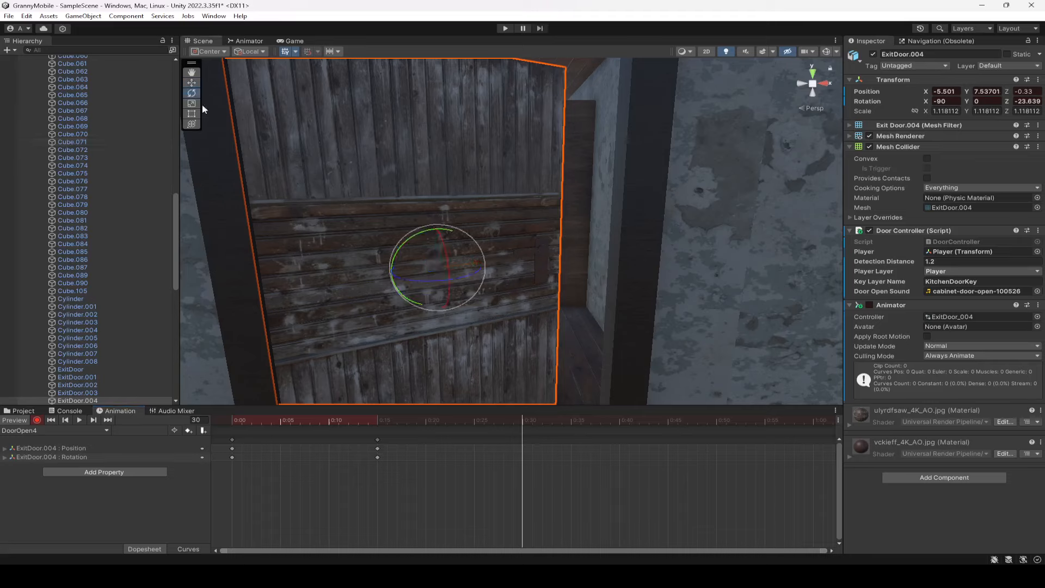
{"action": "mouse_move", "coordinate": [435, 280]}
{"action": "left_mouse_down"}
{"action": "mouse_move", "coordinate": [454, 285]}
{"action": "mouse_move", "coordinate": [445, 272]}
{"action": "left_mouse_up"}
{"action": "key", "text": "w"}
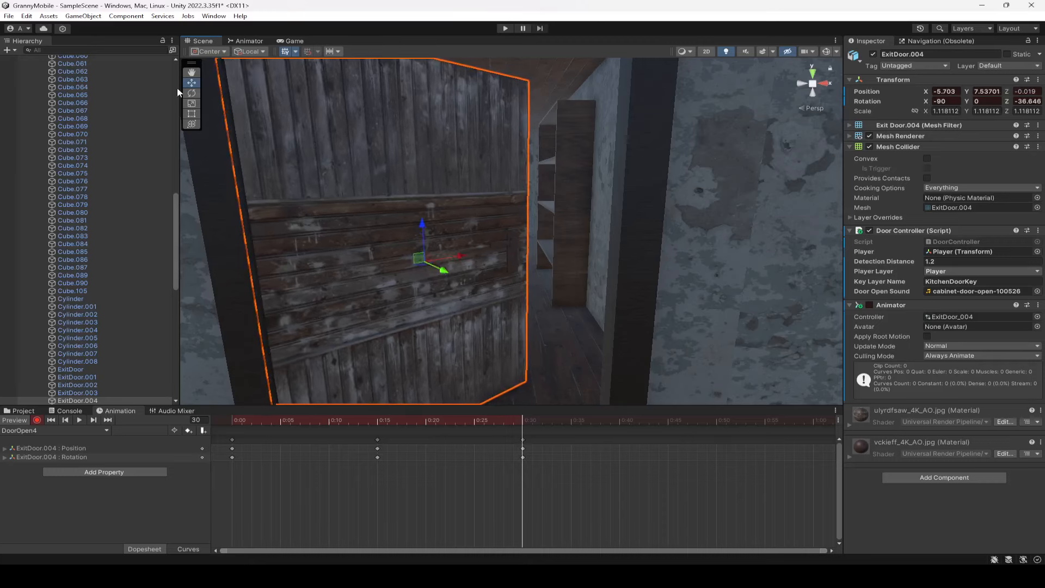
{"action": "left_click", "coordinate": [192, 96]}
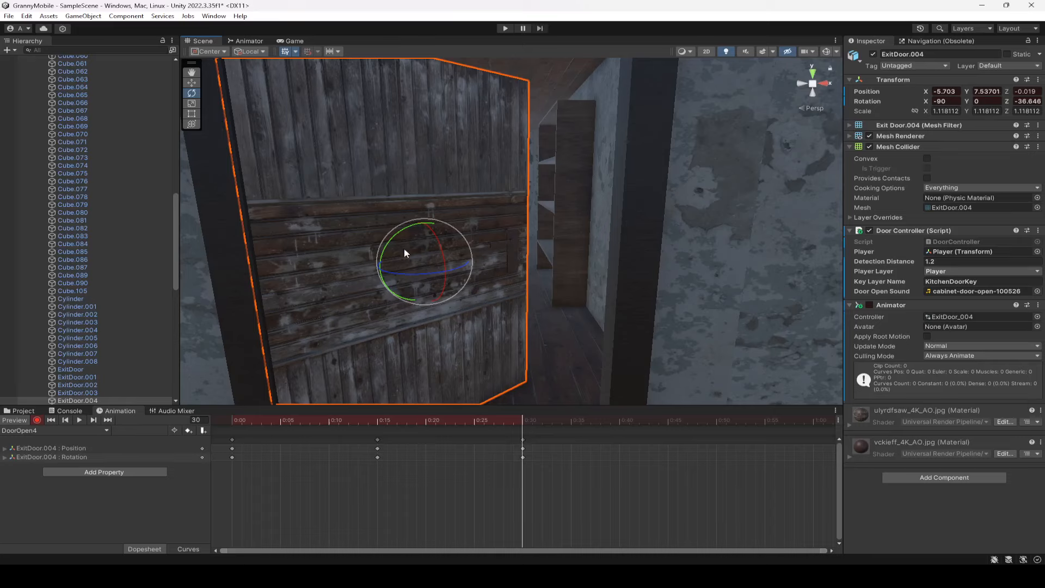
{"action": "left_click_drag", "start_coordinate": [407, 272], "coordinate": [432, 253]}
{"action": "left_click", "coordinate": [191, 82]}
{"action": "right_click_drag", "start_coordinate": [284, 145], "coordinate": [374, 262]}
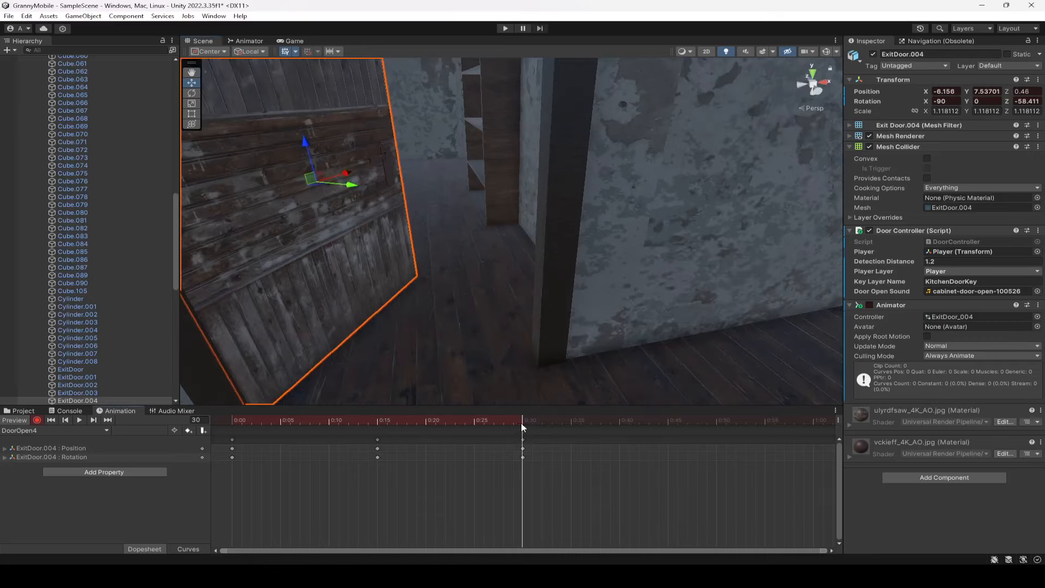
At frame 45, key the open door with Z rotation about -70.5 and position about X -6.477, Z 0.827
{"action": "left_click_drag", "start_coordinate": [519, 424], "coordinate": [669, 423]}
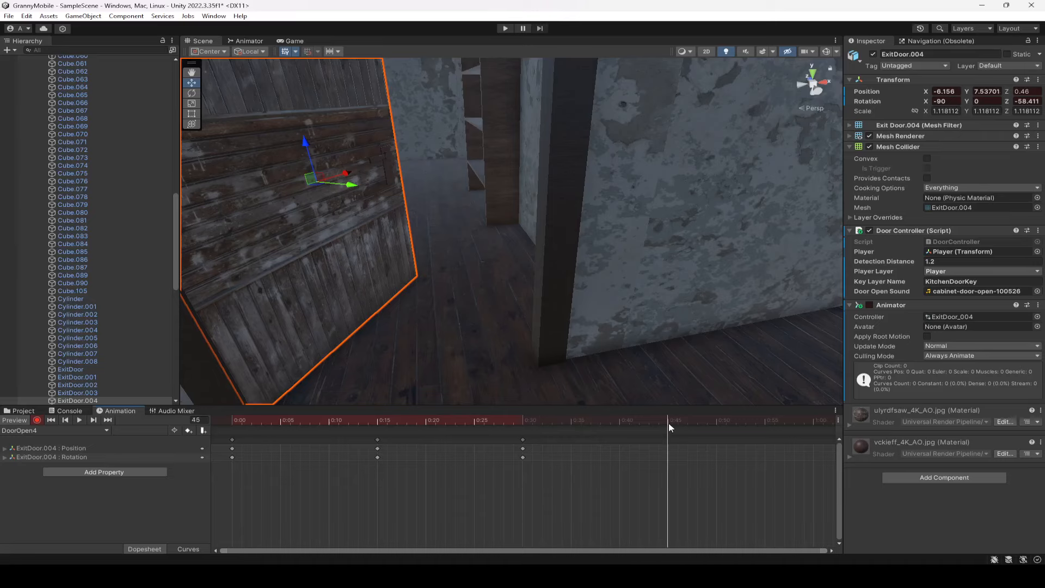
{"action": "left_click", "coordinate": [191, 93]}
{"action": "key", "text": "f"}
{"action": "left_click_drag", "start_coordinate": [439, 267], "coordinate": [455, 246]}
{"action": "left_click", "coordinate": [192, 82]}
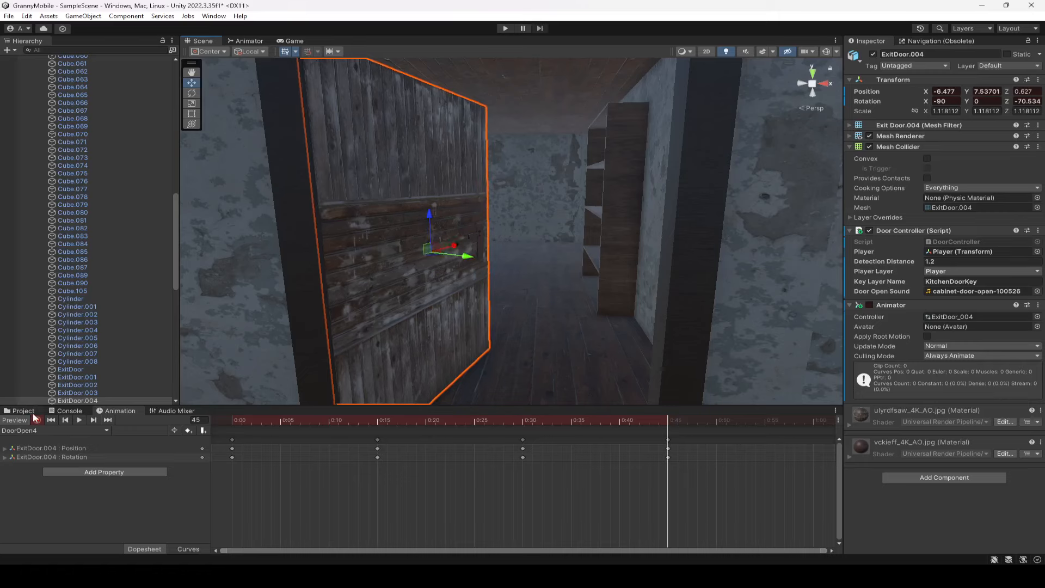
Stop recording and play the DoorOpen4 clip from its first frame to check the door swing
{"action": "left_click", "coordinate": [36, 420]}
{"action": "left_click", "coordinate": [52, 420]}
{"action": "left_click", "coordinate": [81, 420]}
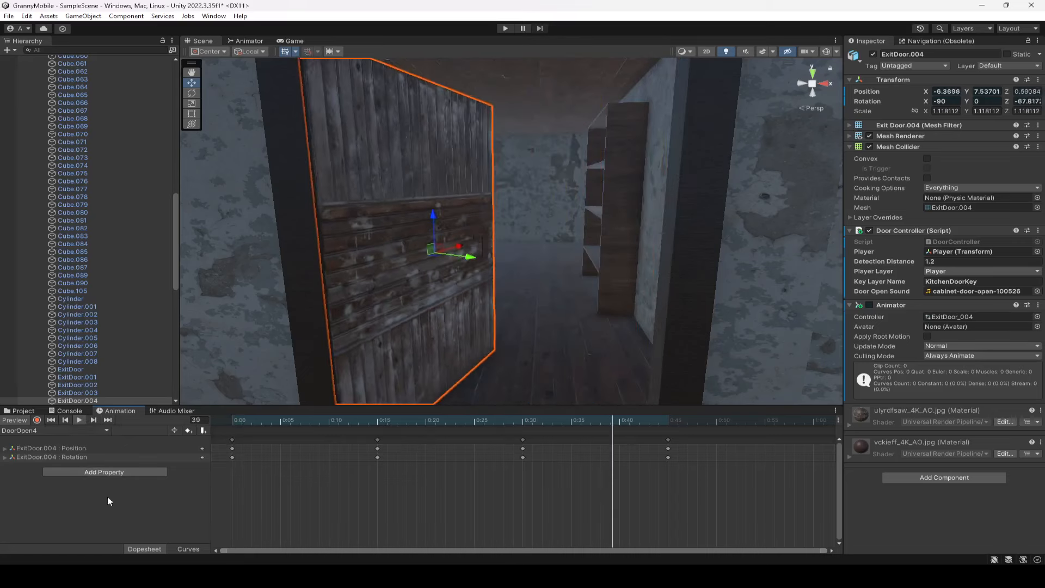
Open the ExitDoor_004 controller's state graph and place the DoorOpen4 state beneath Idle4
{"action": "left_click", "coordinate": [96, 400]}
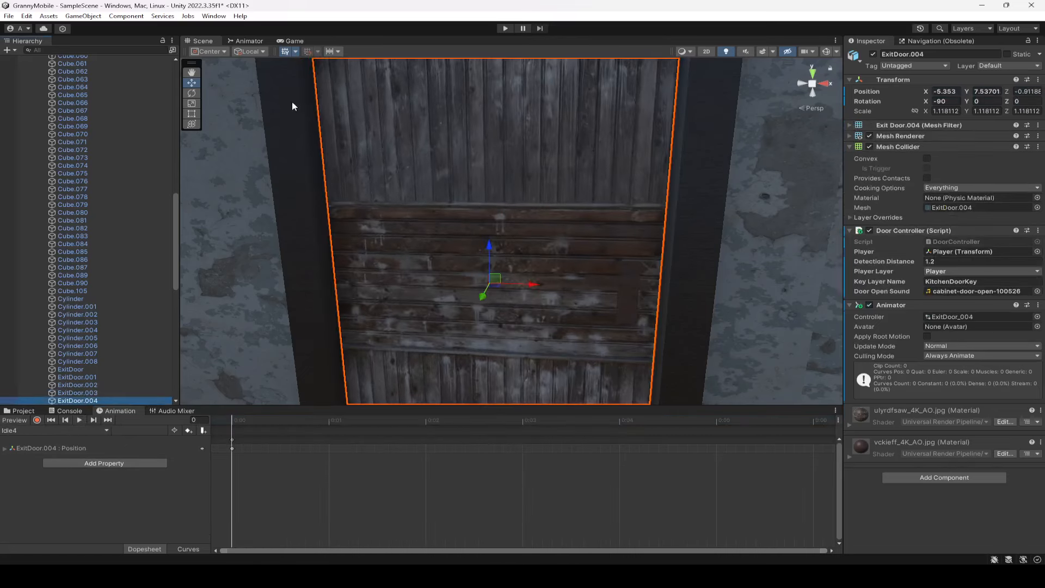
{"action": "left_click", "coordinate": [245, 41]}
{"action": "left_click", "coordinate": [67, 410]}
{"action": "left_click", "coordinate": [12, 420]}
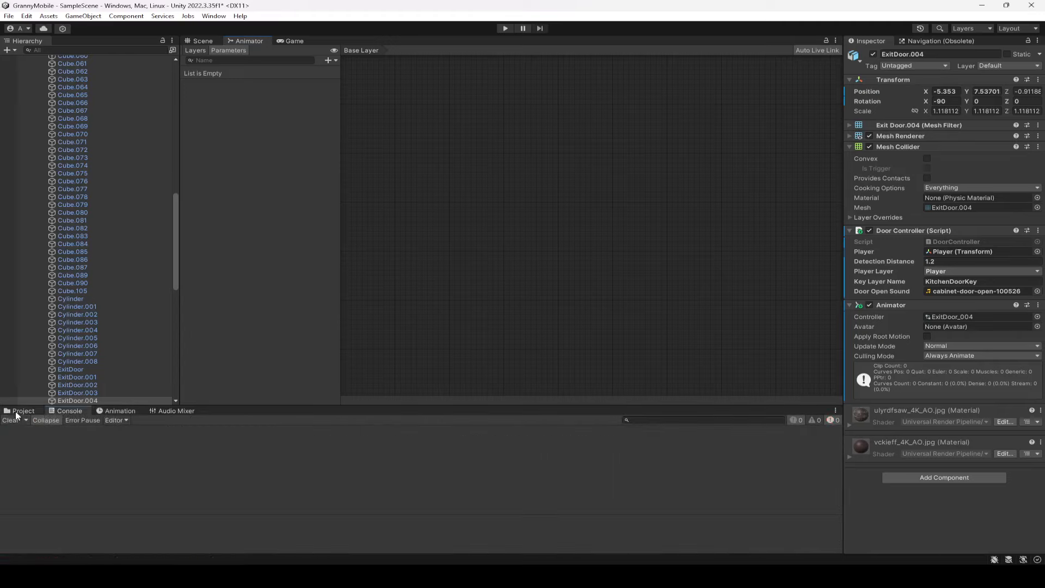
{"action": "left_click", "coordinate": [21, 410]}
{"action": "left_click", "coordinate": [947, 317]}
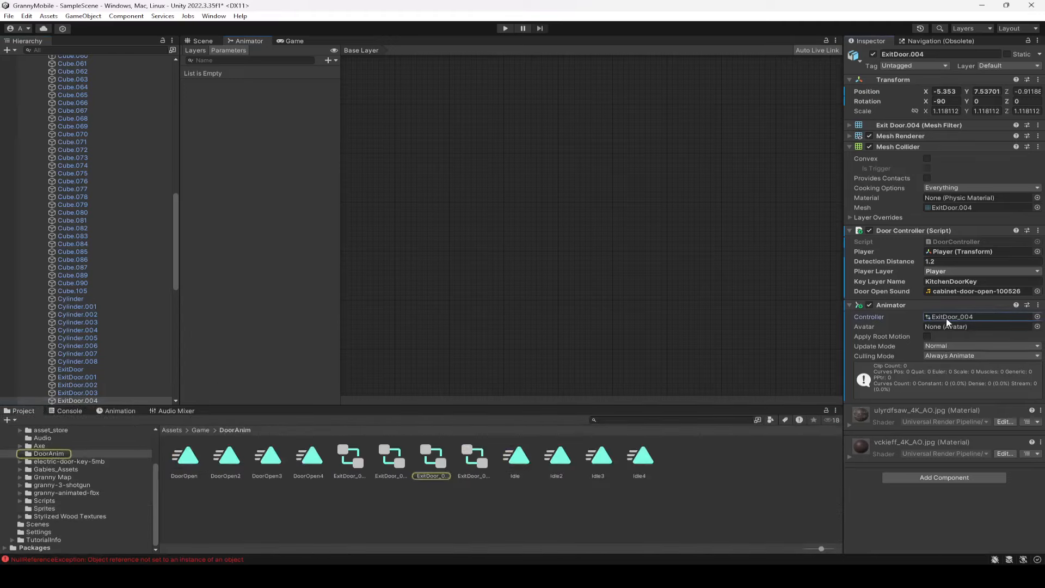
{"action": "left_click", "coordinate": [435, 456]}
{"action": "left_click_drag", "start_coordinate": [530, 194], "coordinate": [584, 243]}
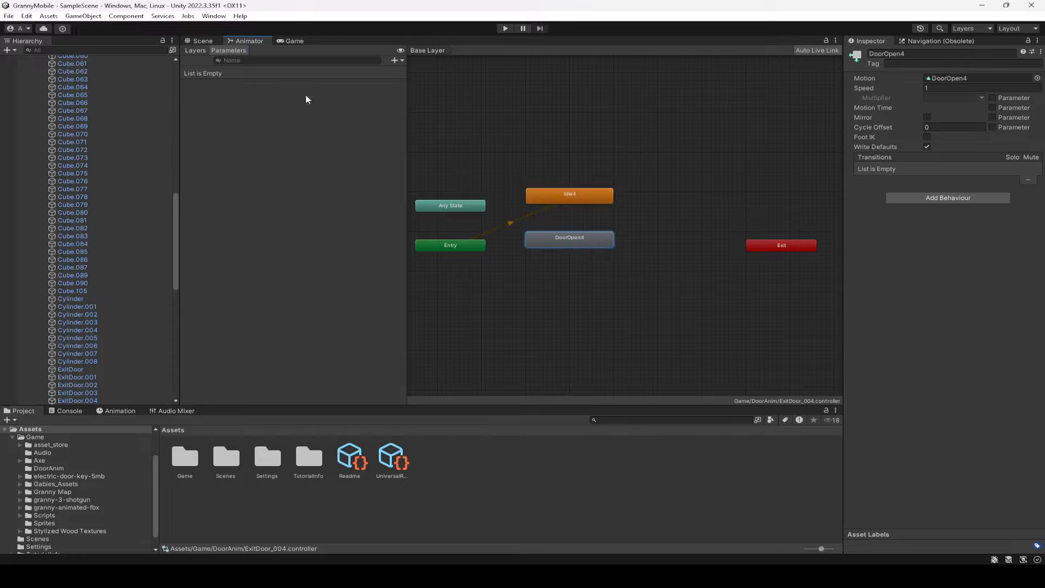
Add a Trigger parameter to the ExitDoor_004 controller
{"action": "left_click", "coordinate": [396, 60]}
{"action": "left_click", "coordinate": [419, 105]}
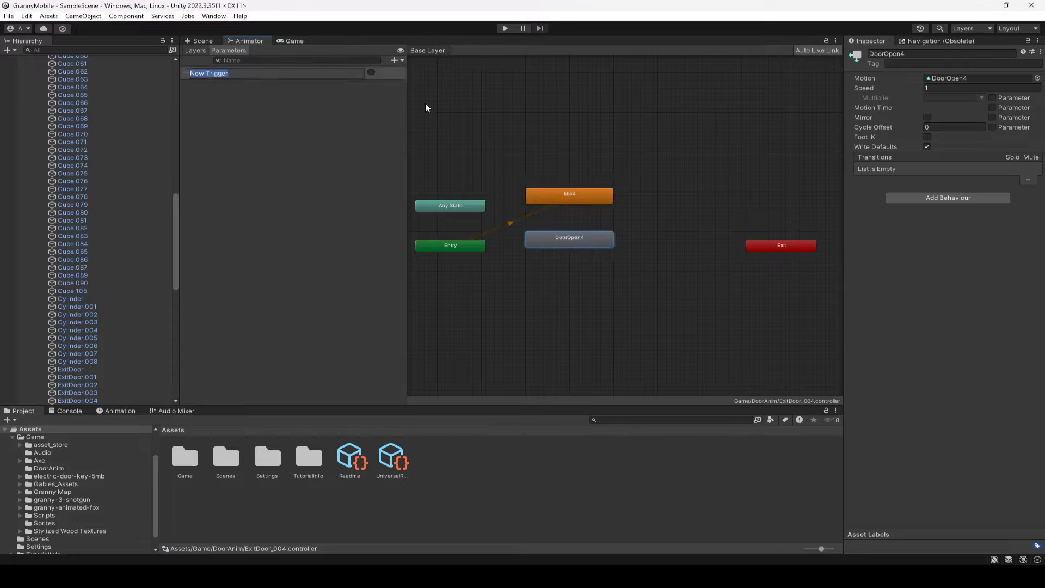